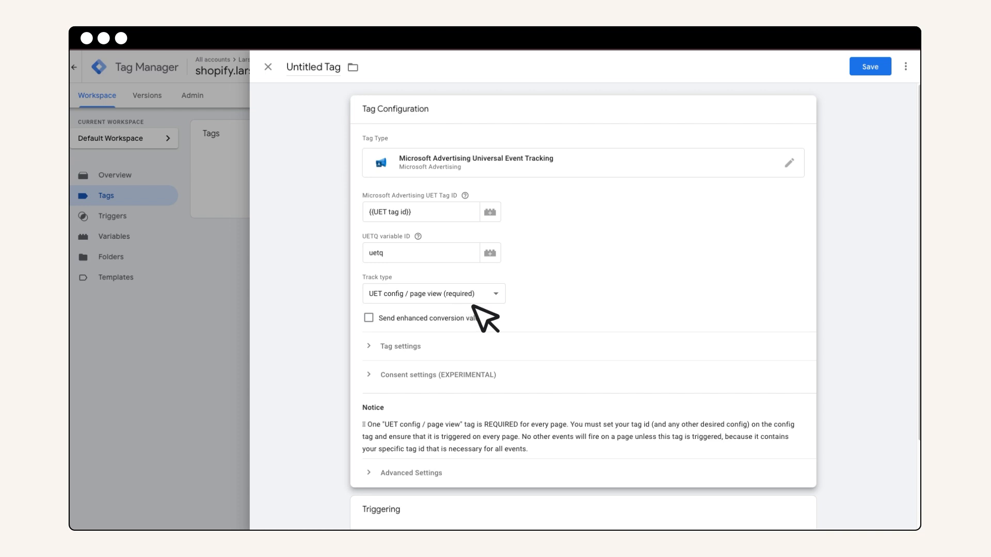
Turn off consent updates from GTM in the Microsoft Advertising Universal Event Tracking tag's consent settings
click(370, 375)
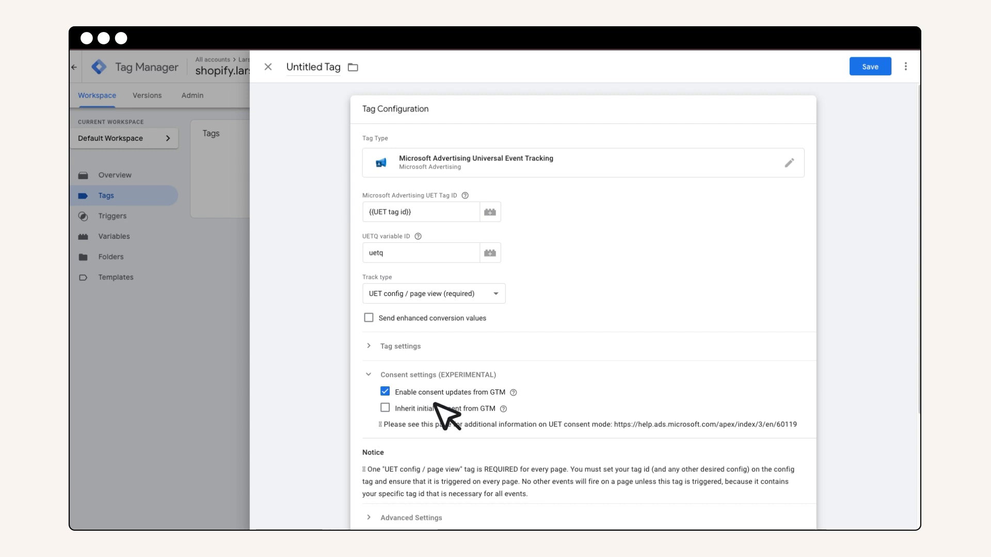
click(386, 393)
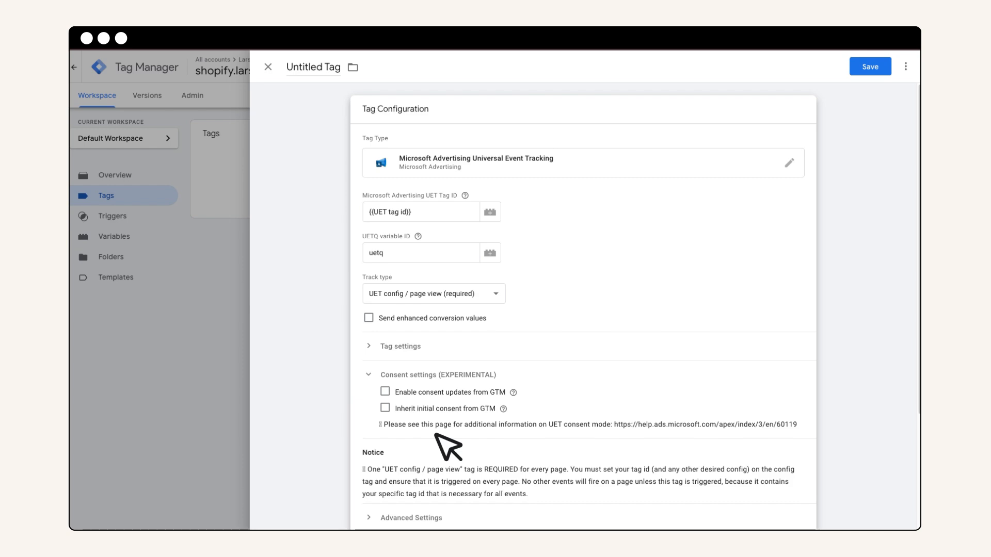
Assign the All Pages trigger to the tag and save it as Microsoft Advertising Universal Event Tracking
scroll(435, 434, down, 3)
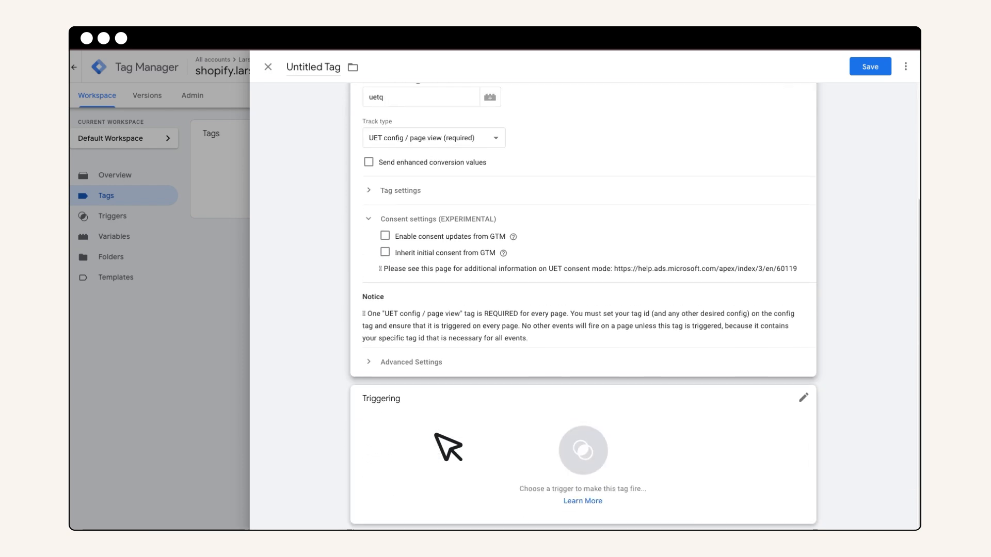
scroll(435, 434, up, 2)
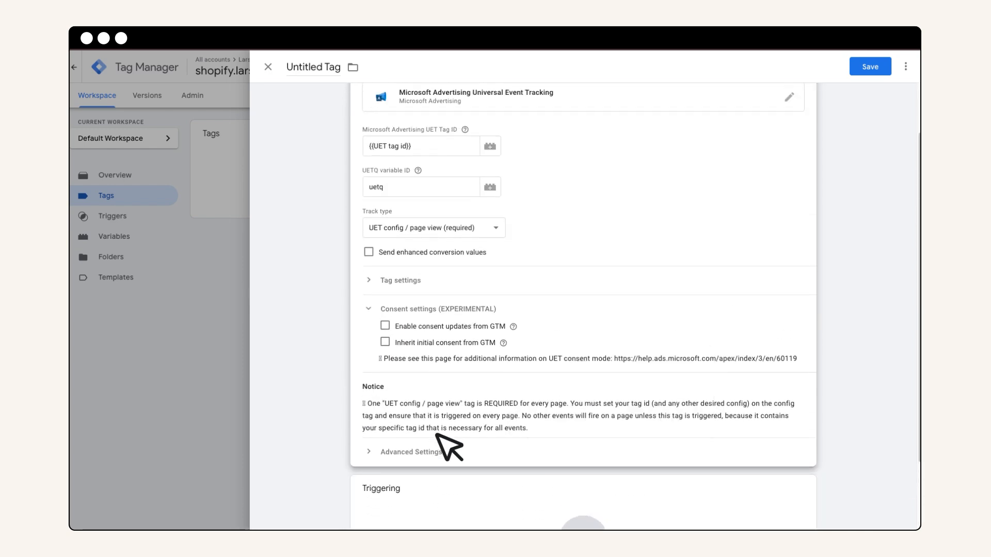
scroll(436, 435, down, 2)
click(586, 453)
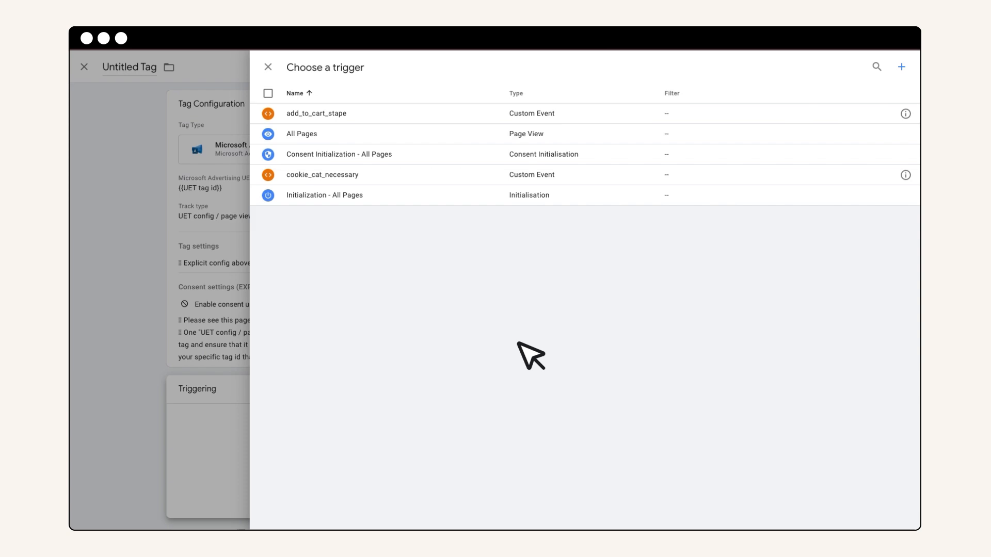
click(383, 135)
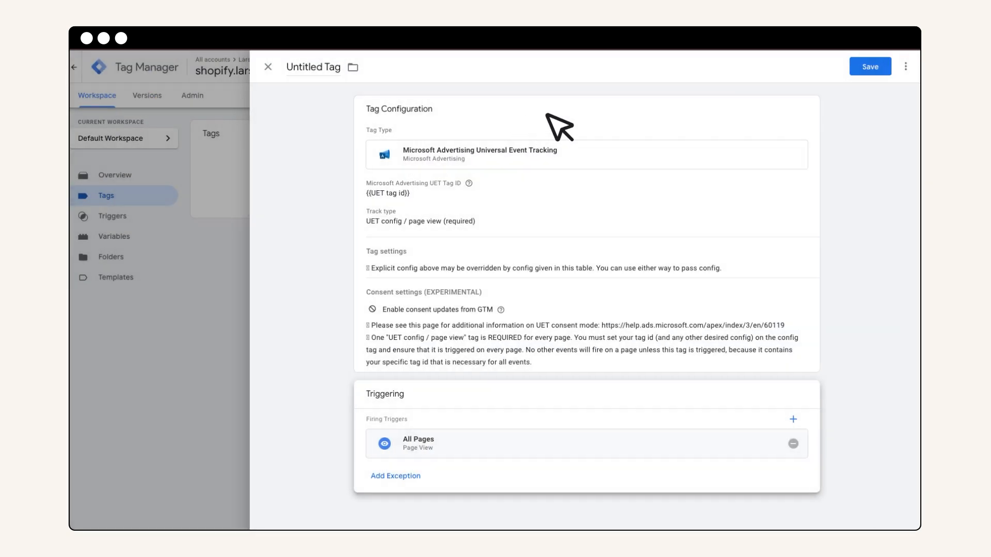
click(874, 72)
click(582, 218)
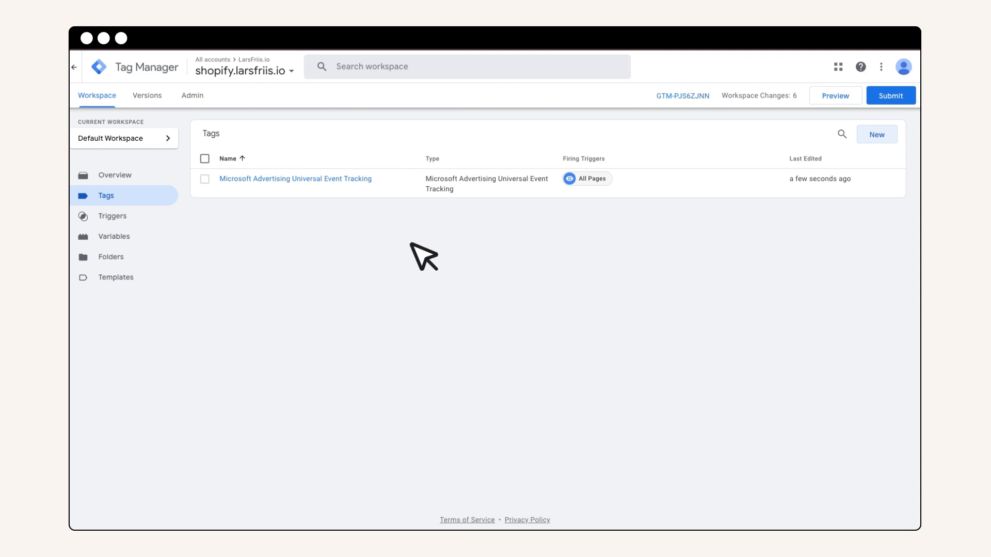
Create a new tag of the type Cookie Information + Consent Mode v2, searching the tag types for "cookie"
click(140, 282)
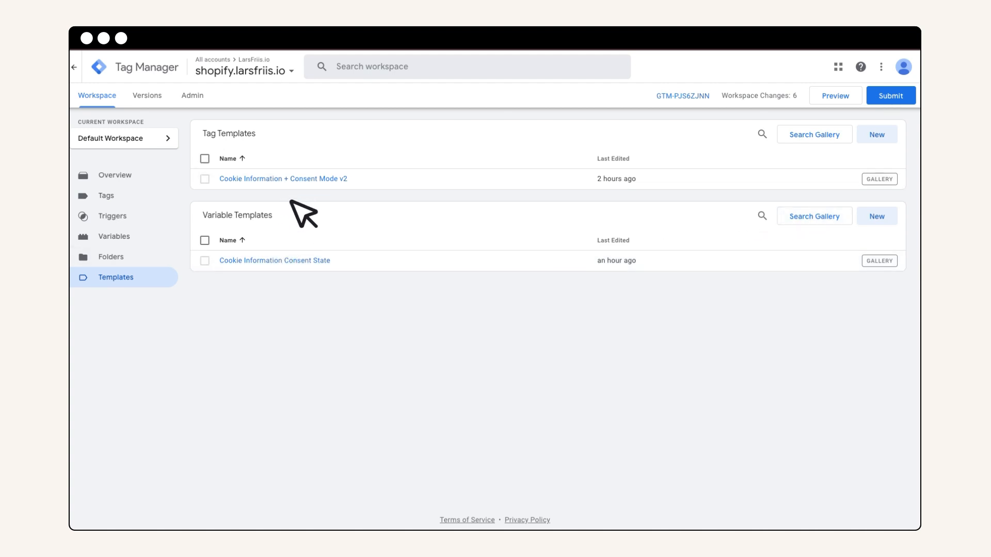
click(145, 202)
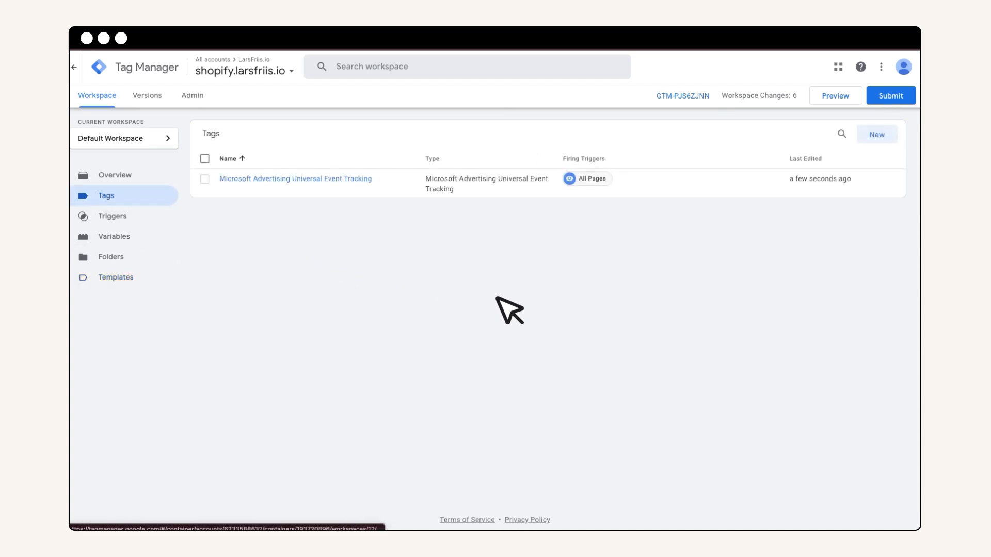
click(877, 136)
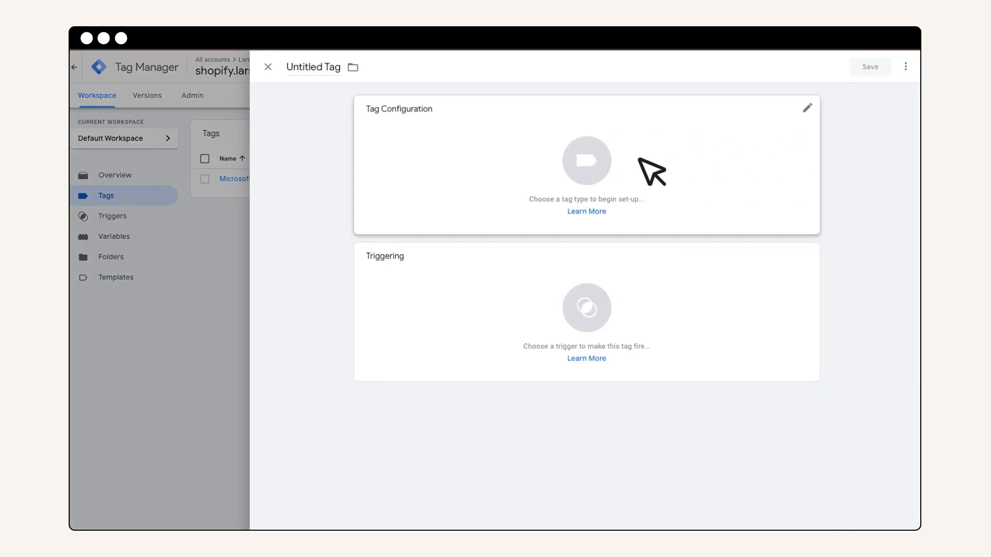
click(591, 161)
click(872, 68)
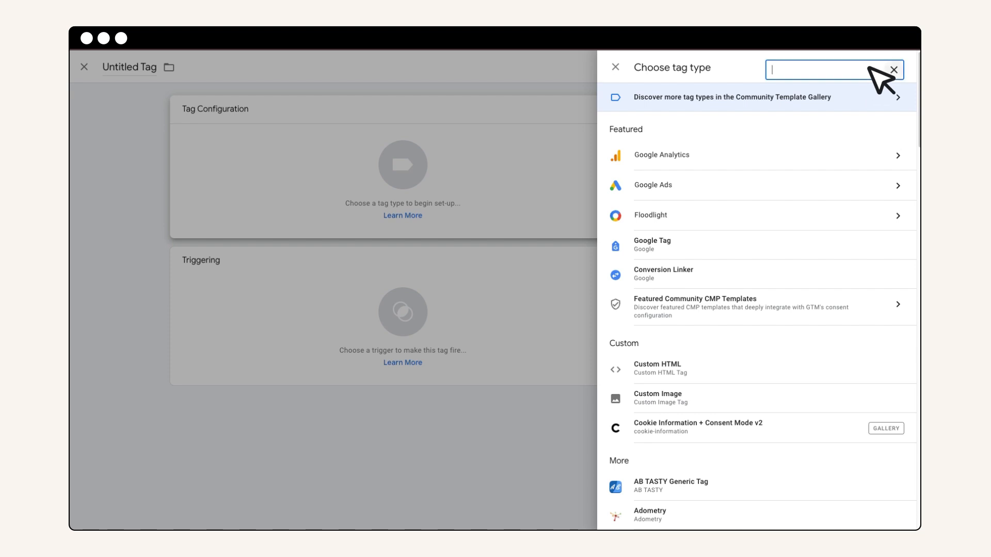
text(cookie)
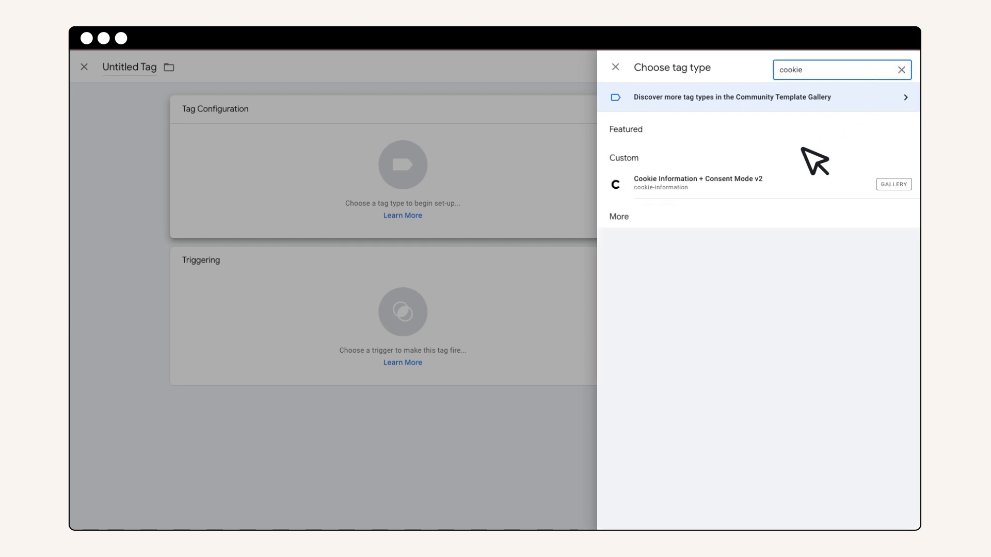
click(774, 184)
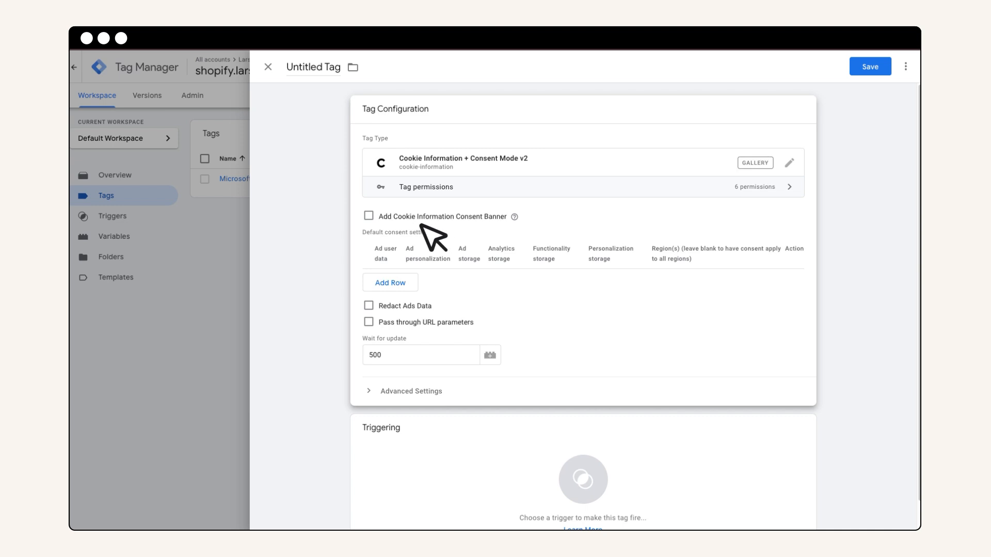
Enable the Cookie Information consent banner in the tag and set its default language to English
click(368, 215)
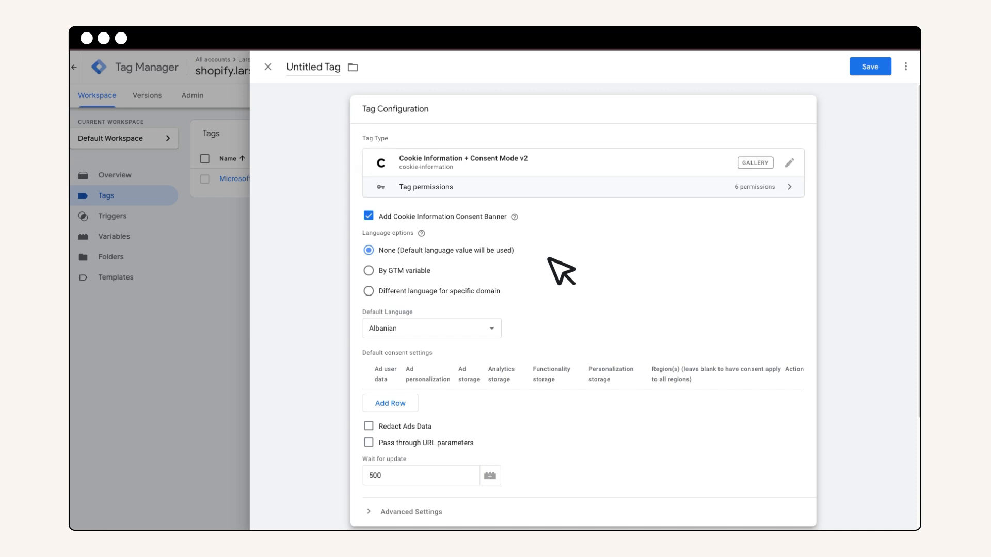
click(493, 329)
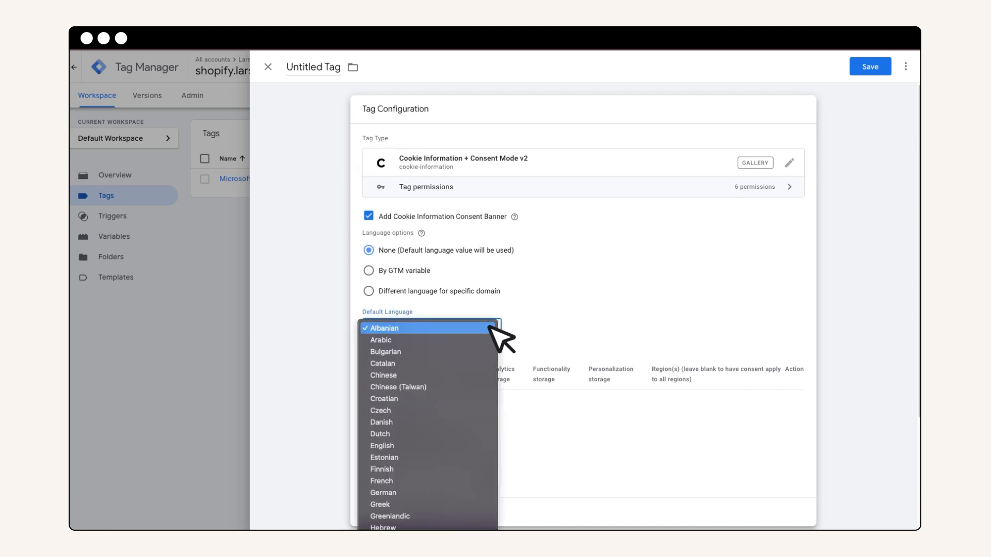
click(426, 446)
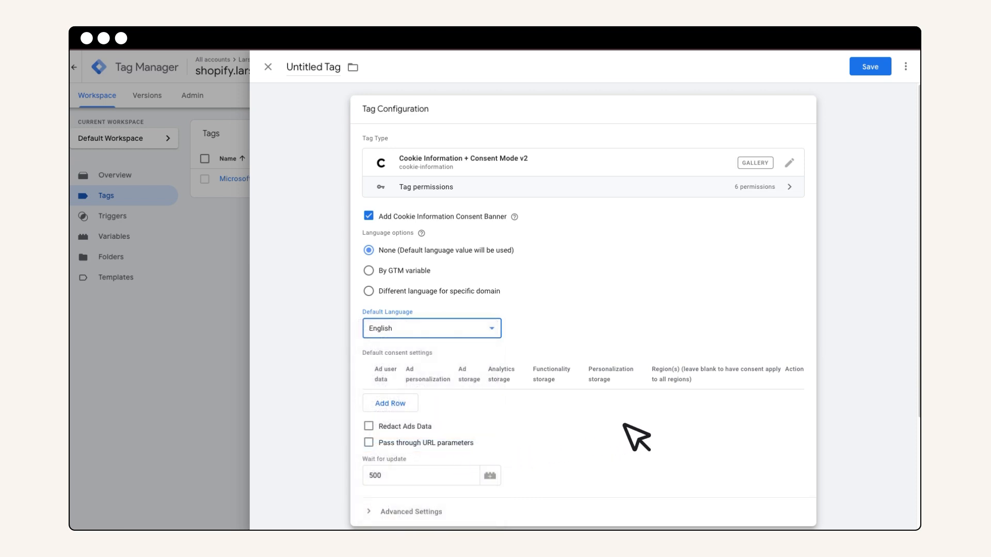
Assign the Consent Initialization - All Pages trigger and save the tag as Cookie Information + Consent Mode v2
scroll(624, 425, down, 3)
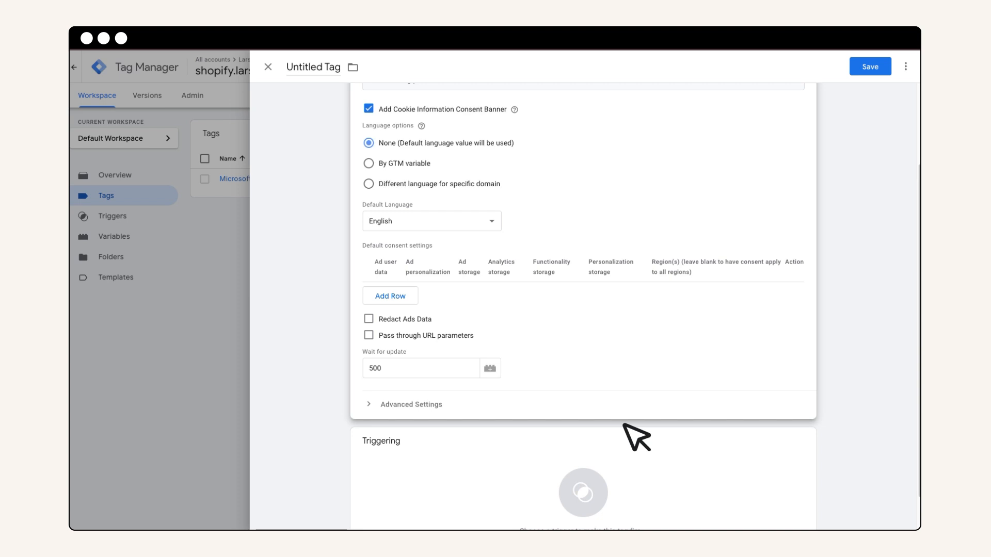
scroll(637, 440, down, 1)
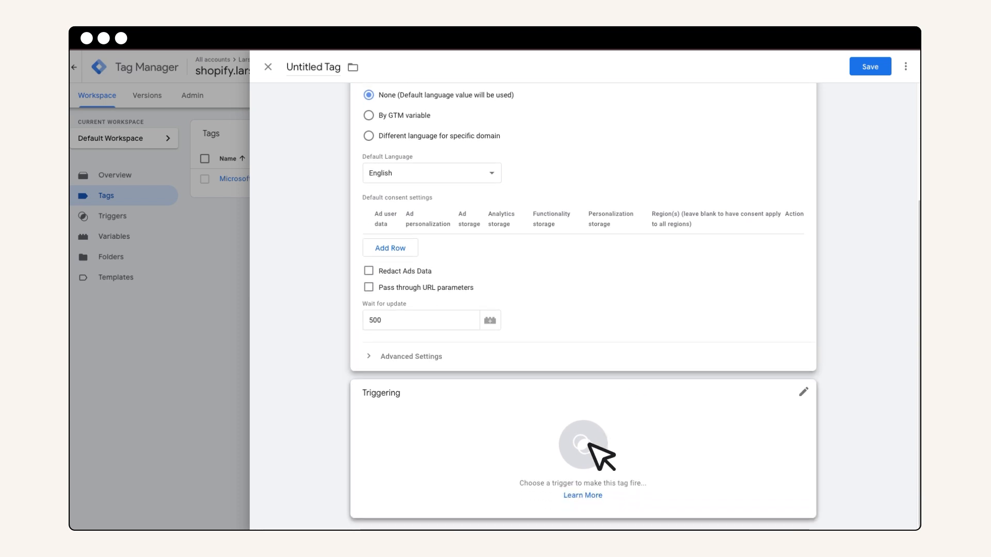
click(649, 469)
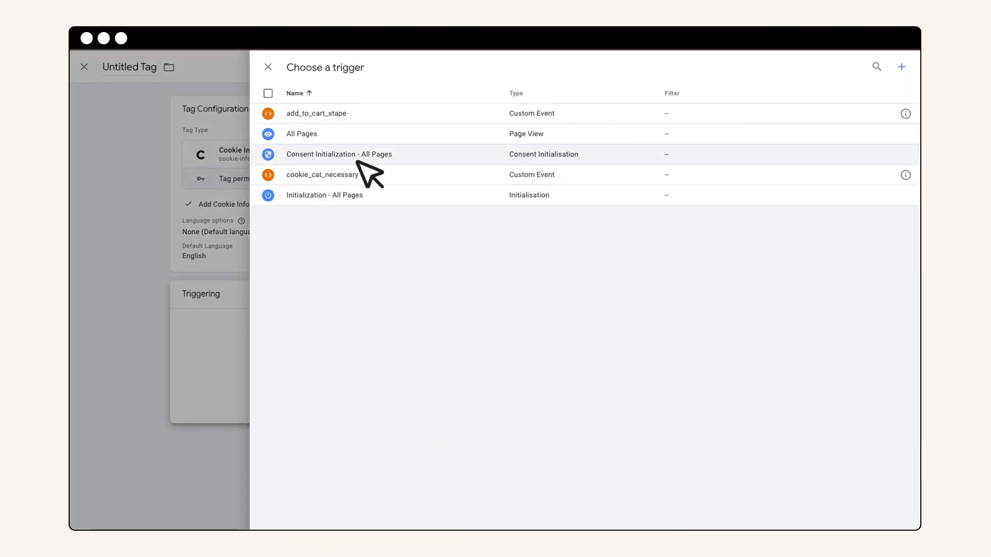
click(397, 159)
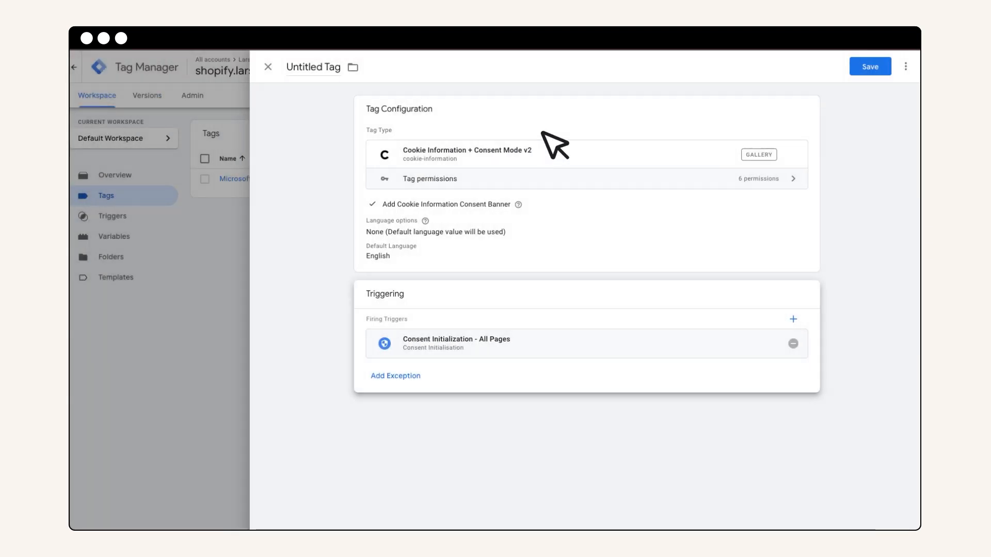
click(869, 67)
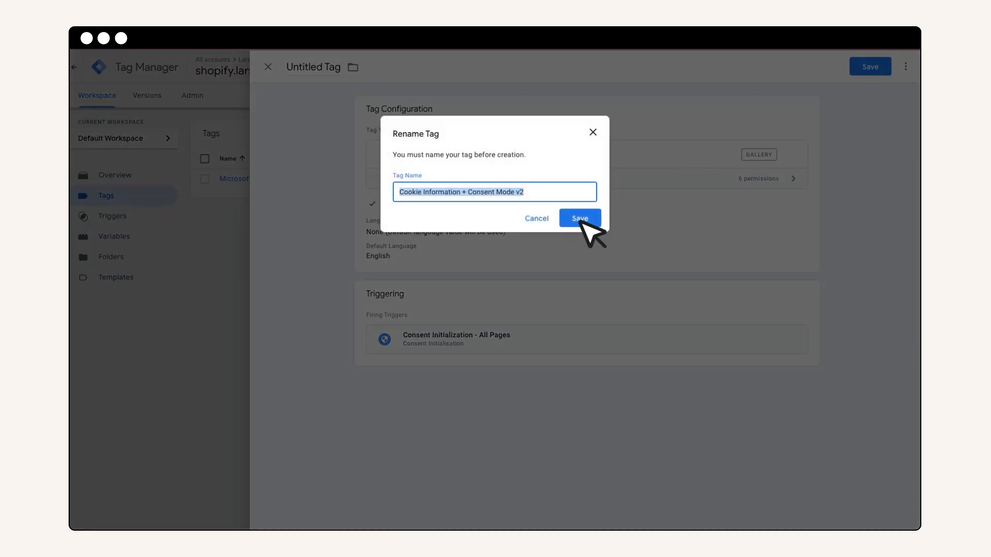
click(408, 192)
click(579, 219)
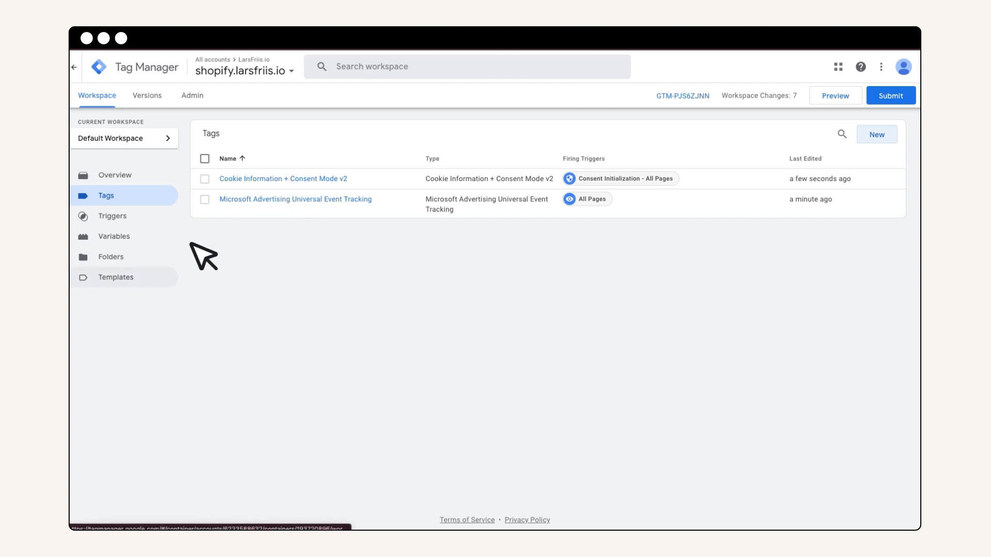
Search the tag template gallery for "uet" and add the Microsoft UET Consent Mode template to the workspace
click(143, 278)
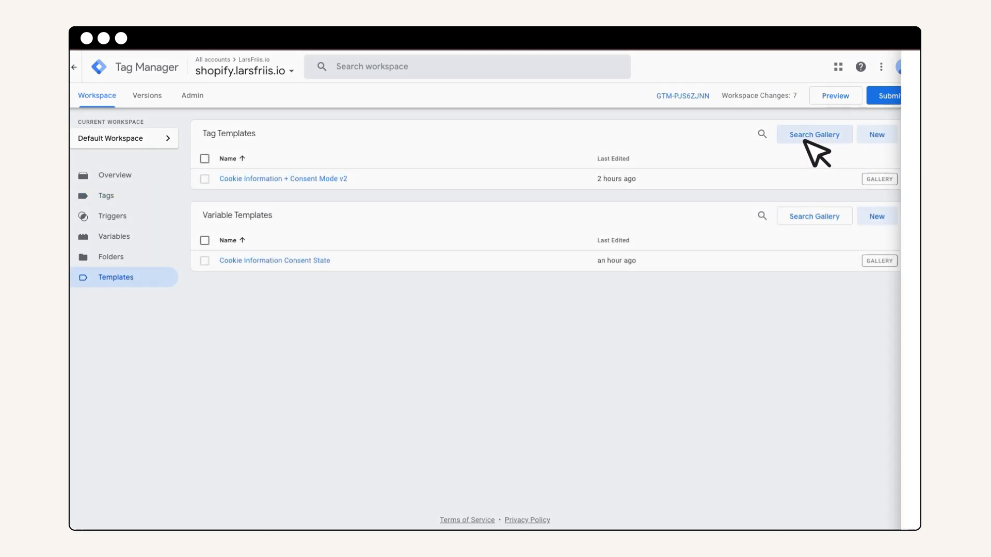
click(812, 136)
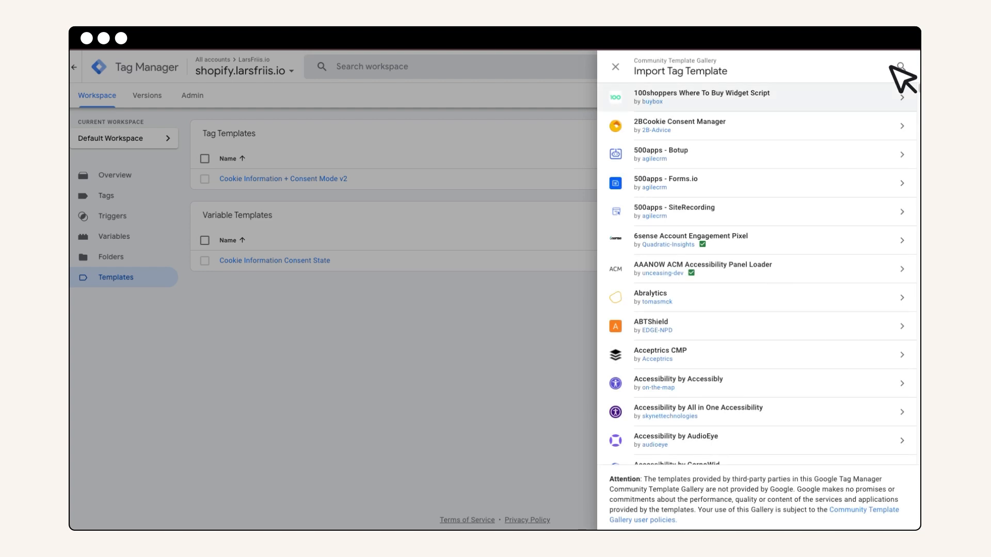
click(890, 67)
text(uet)
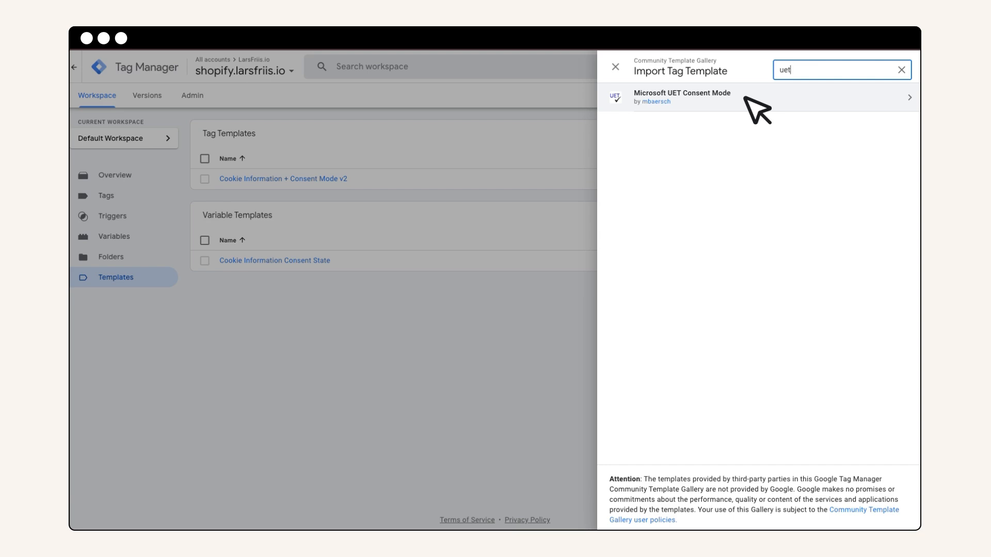
click(746, 99)
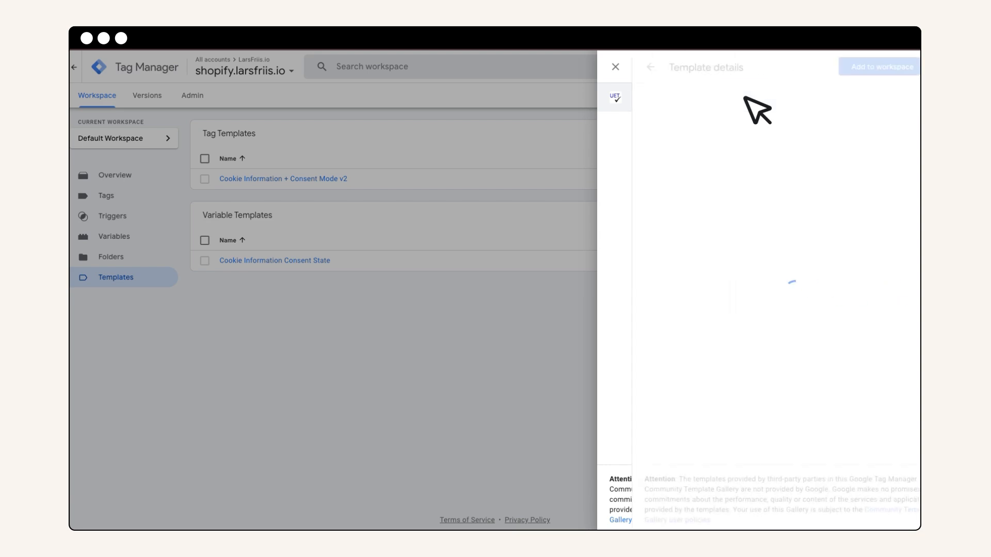
click(847, 67)
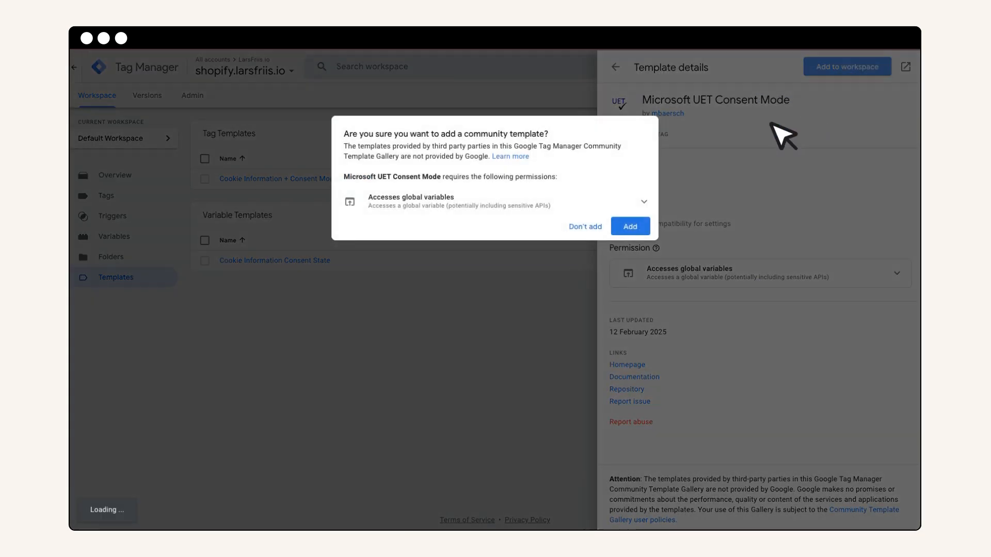
click(632, 225)
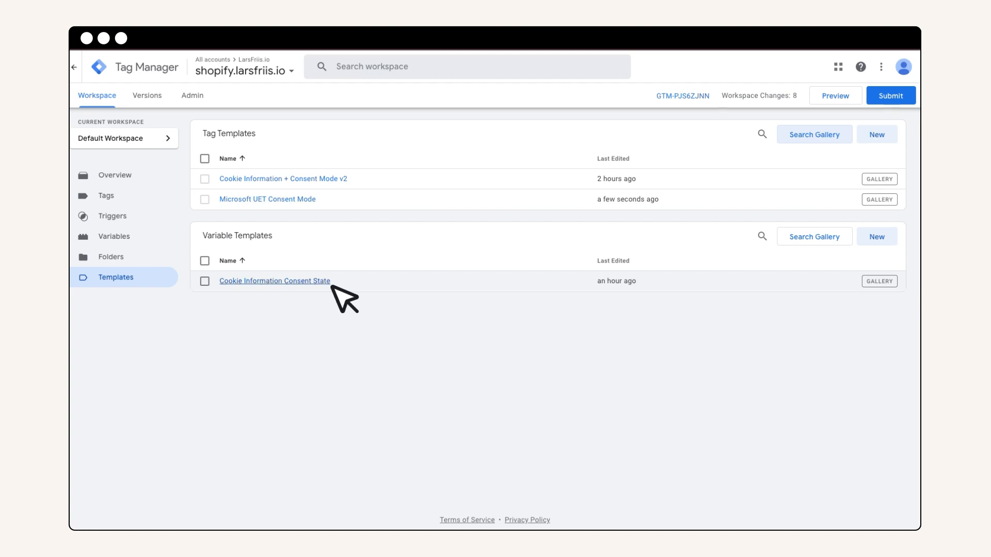
Create a user-defined variable of the type Cookie Information Consent State with the consent type cookie_cat_marketing
click(138, 240)
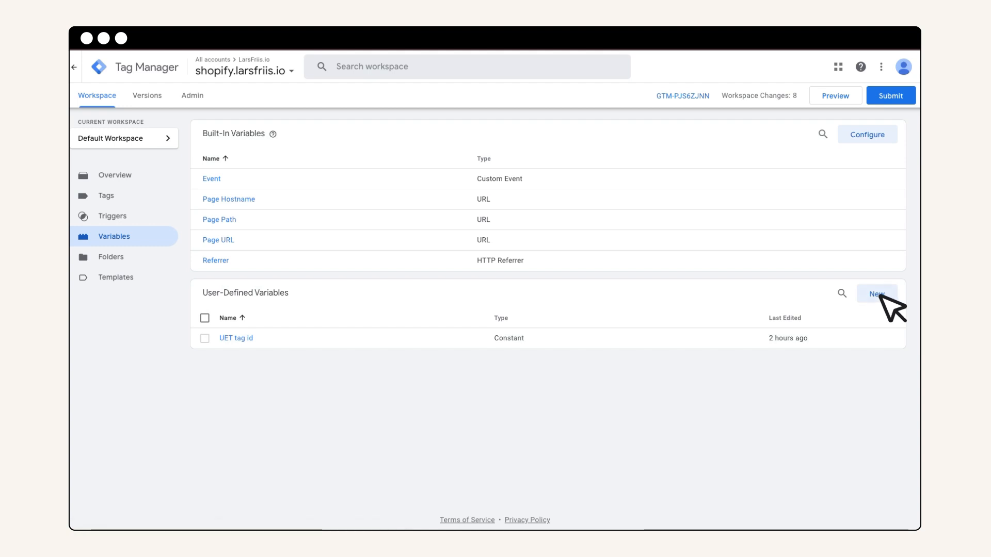
click(880, 295)
click(600, 173)
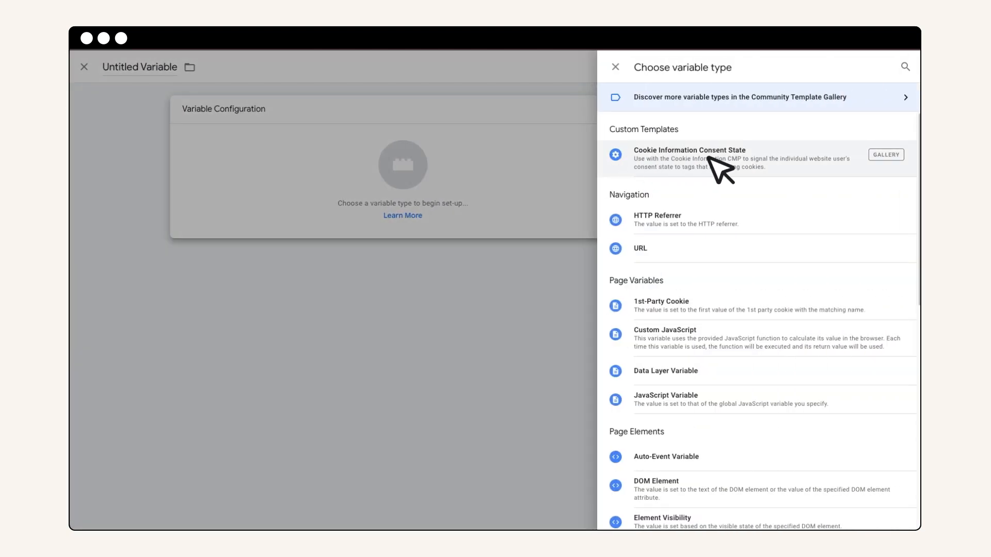
click(752, 157)
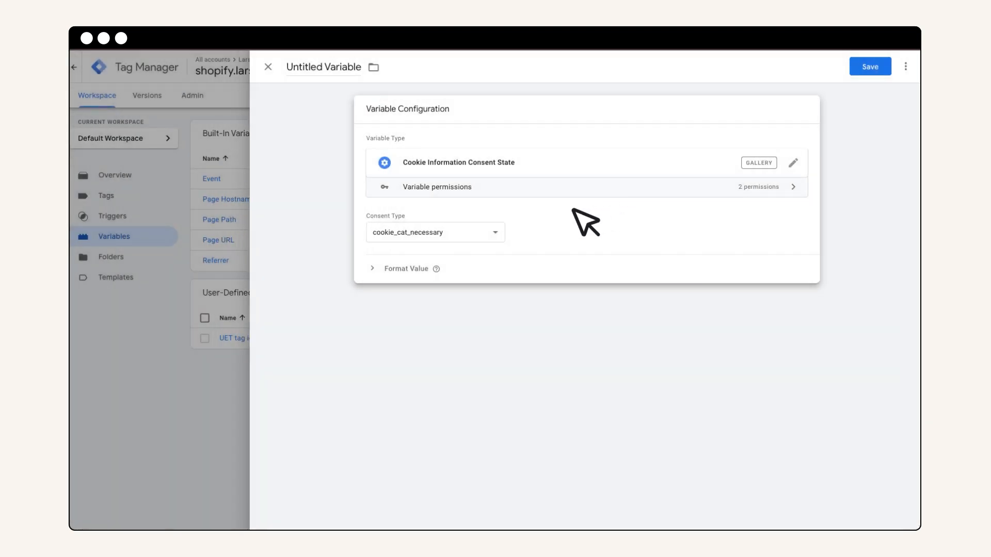
click(491, 234)
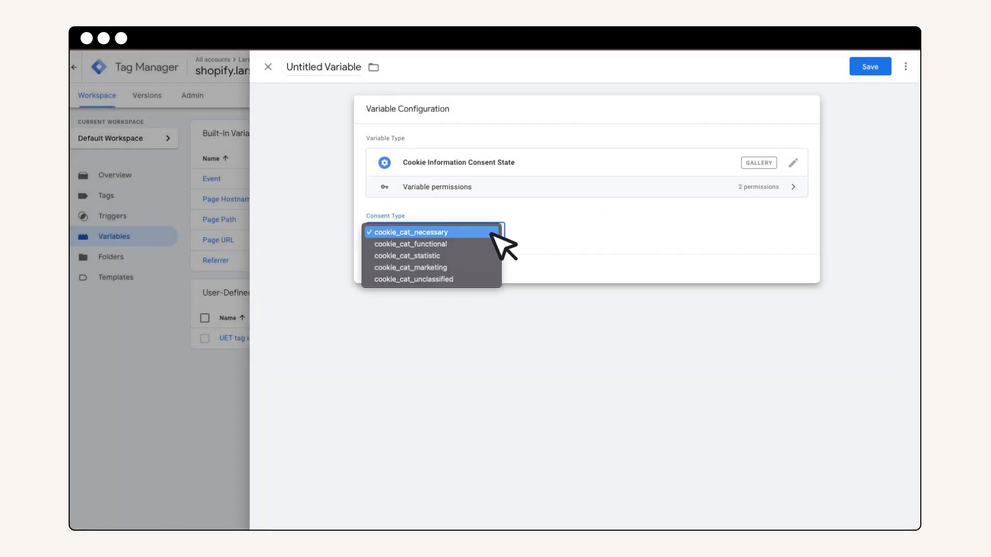
click(480, 268)
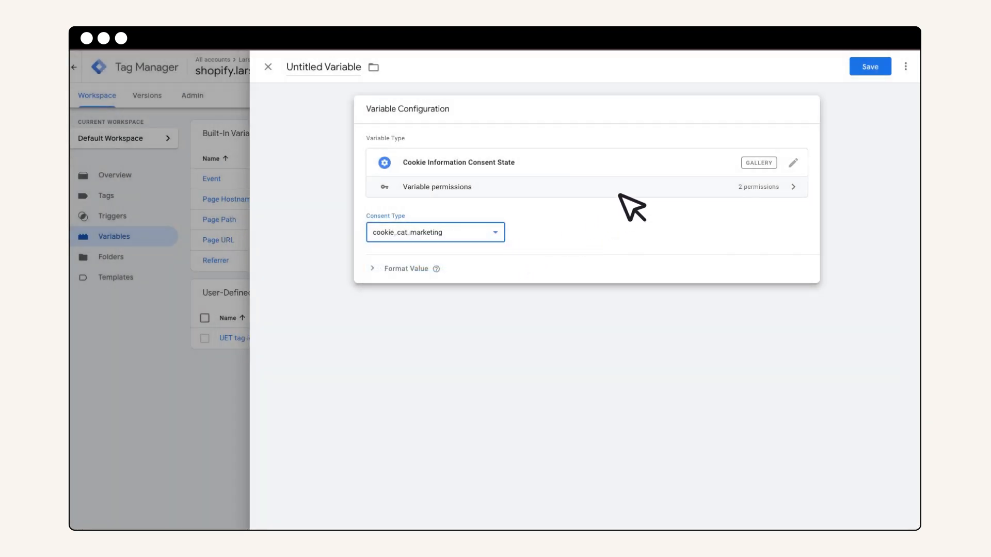
Save the new consent state variable under the name ad_storage
click(873, 67)
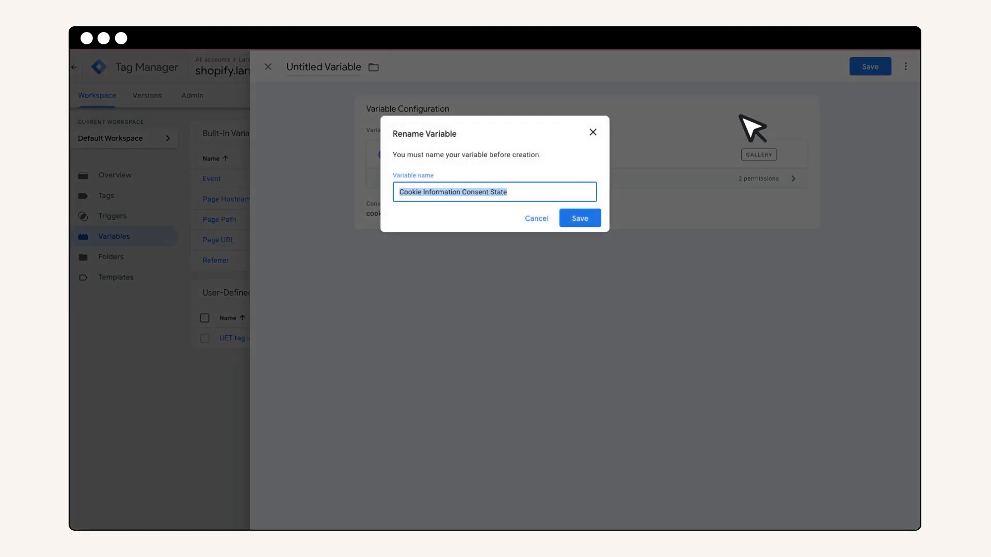
click(518, 193)
triple_click(518, 193)
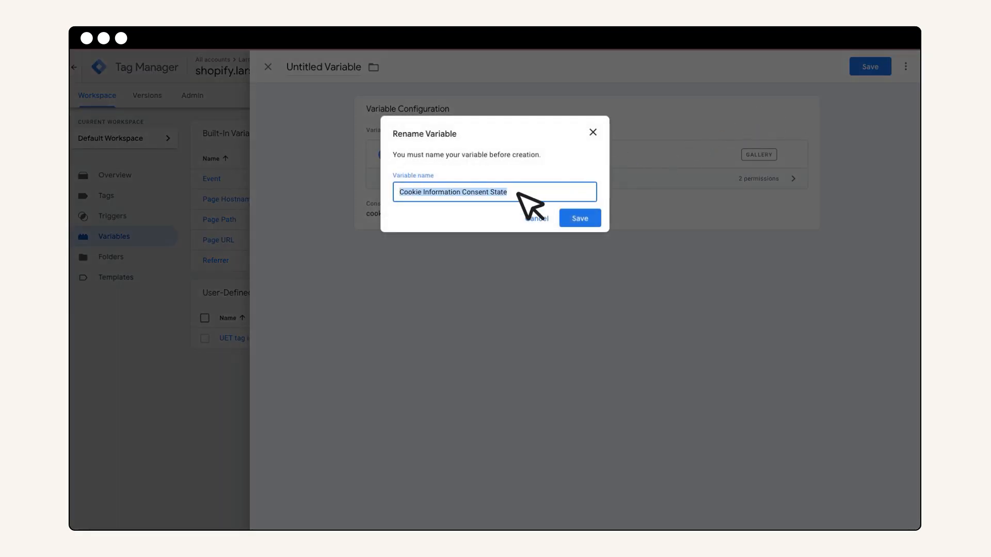
text(A)
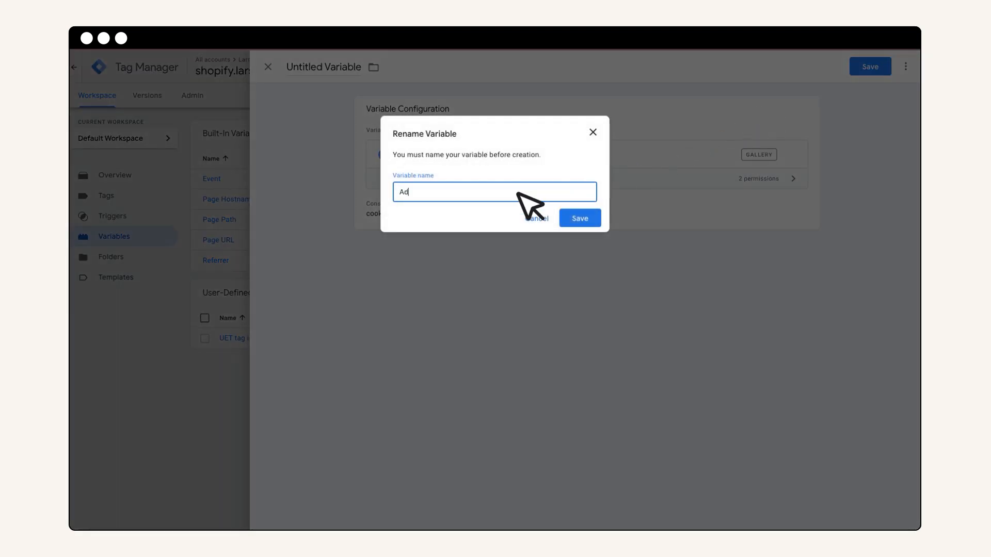
text(d)
key(BackSpace)
key(BackSpace)
text(ad_storage)
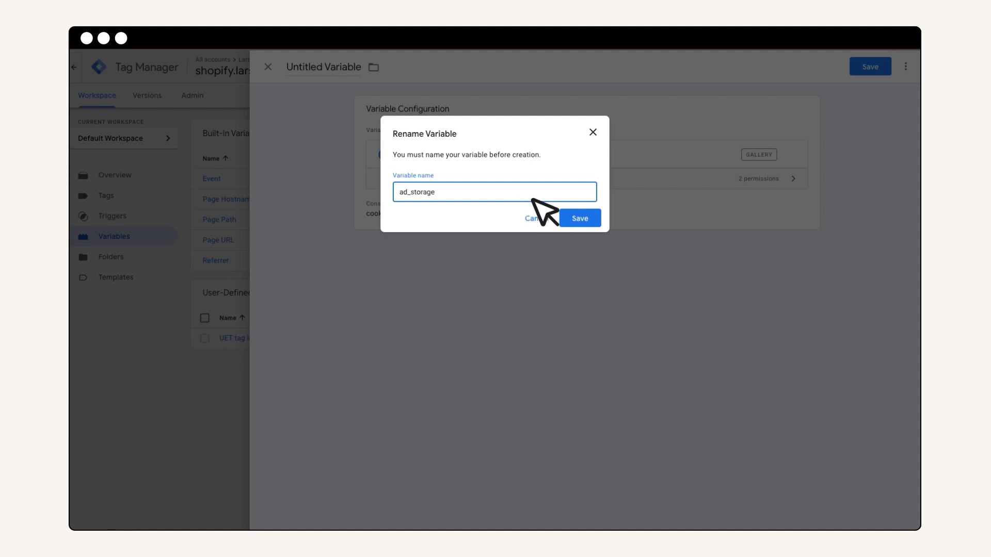
click(582, 218)
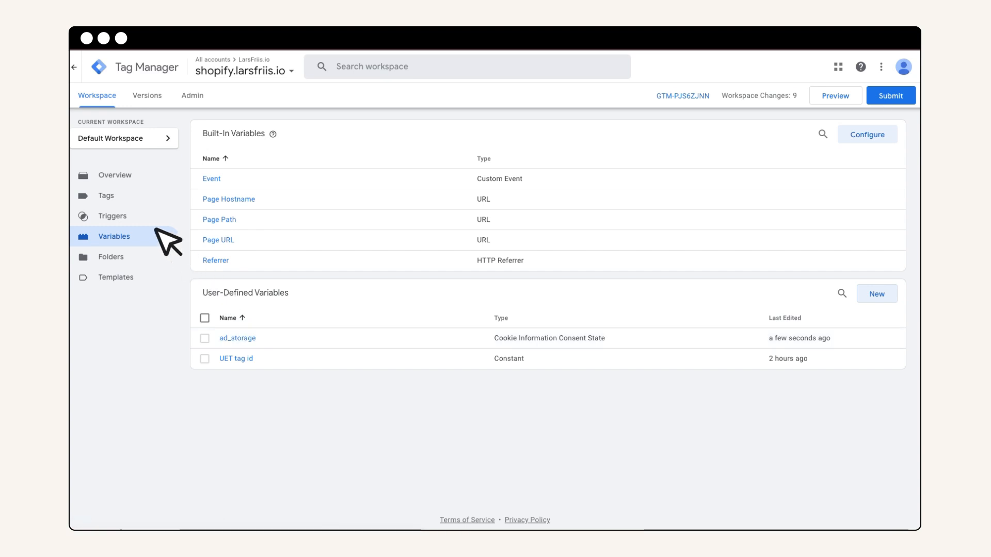
Create a new tag and search the tag types for "uet" to choose Microsoft UET Consent Mode
click(125, 198)
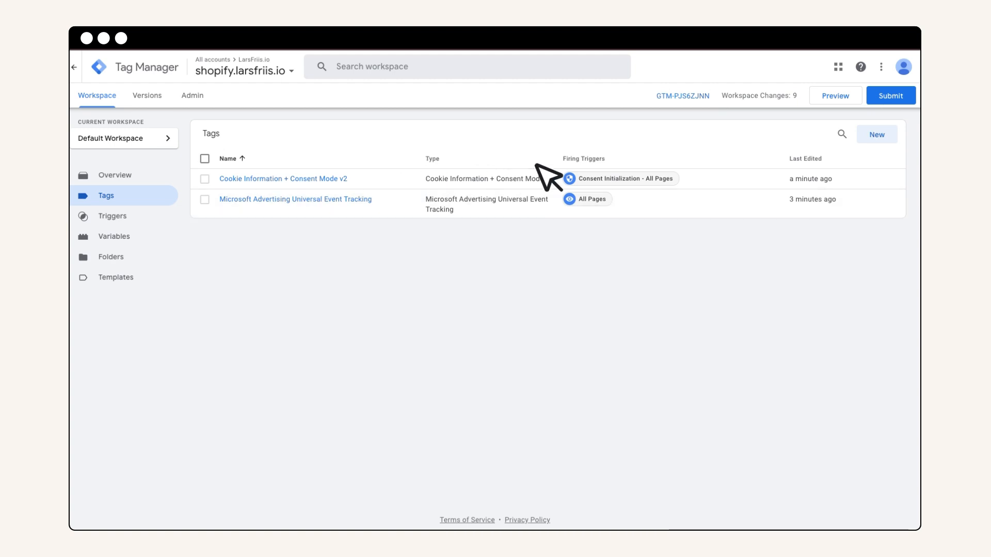
click(877, 136)
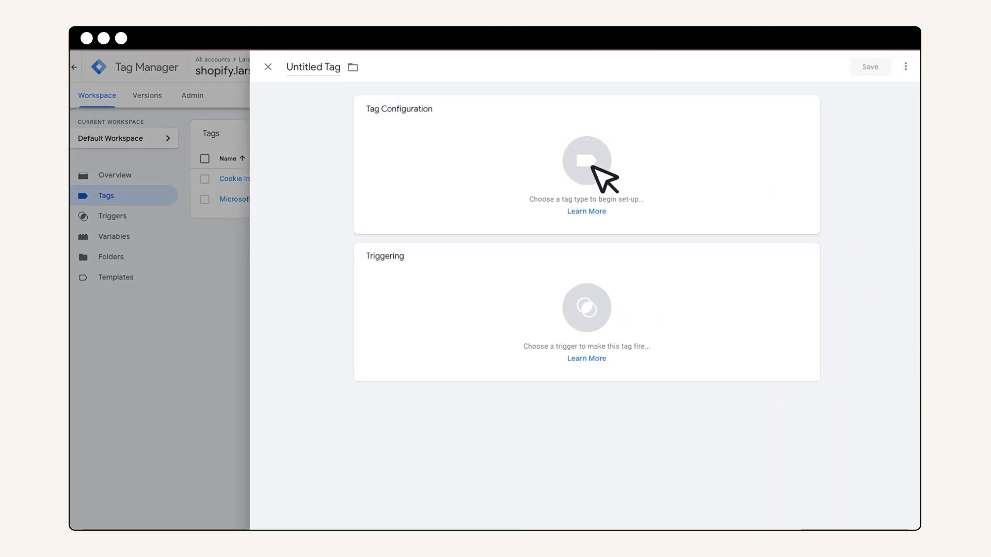
click(594, 166)
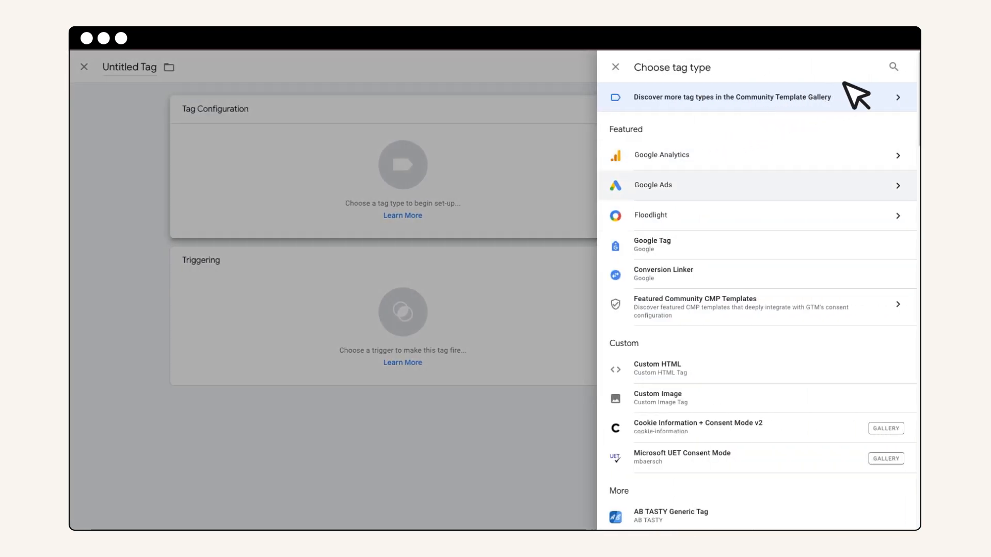
click(885, 68)
text(uet)
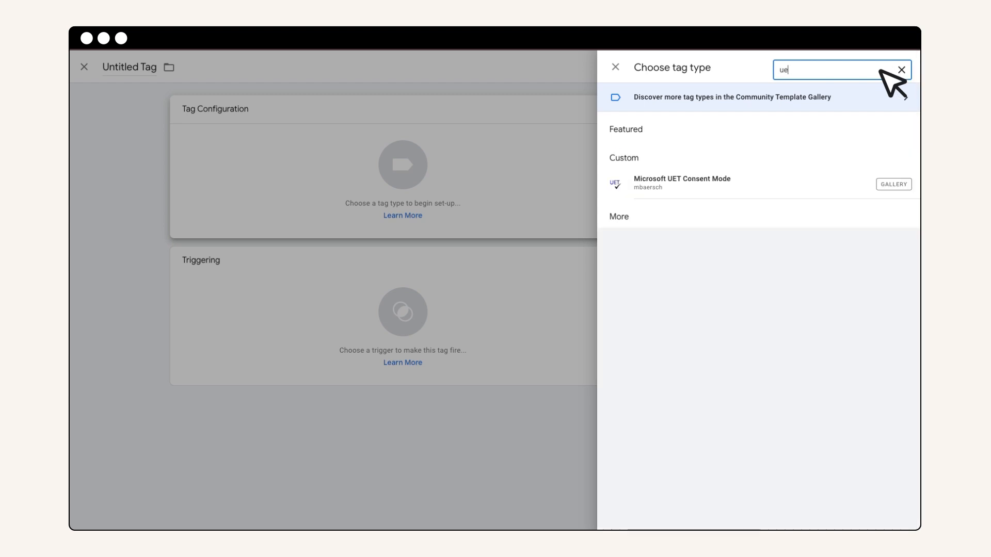
click(695, 186)
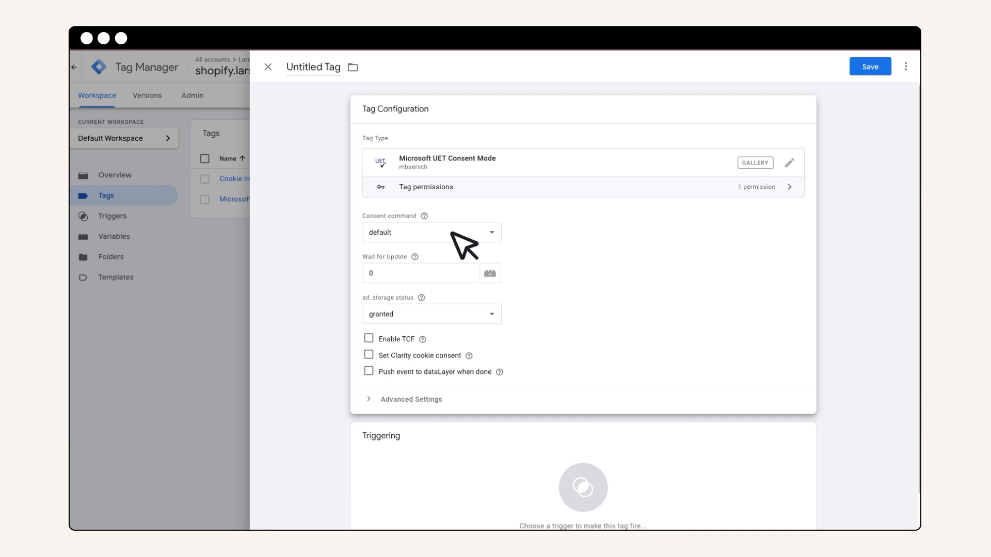
Configure the tag with consent command default, Wait for Update 15000, ad_storage status denied and Set Clarity cookie consent enabled
click(488, 234)
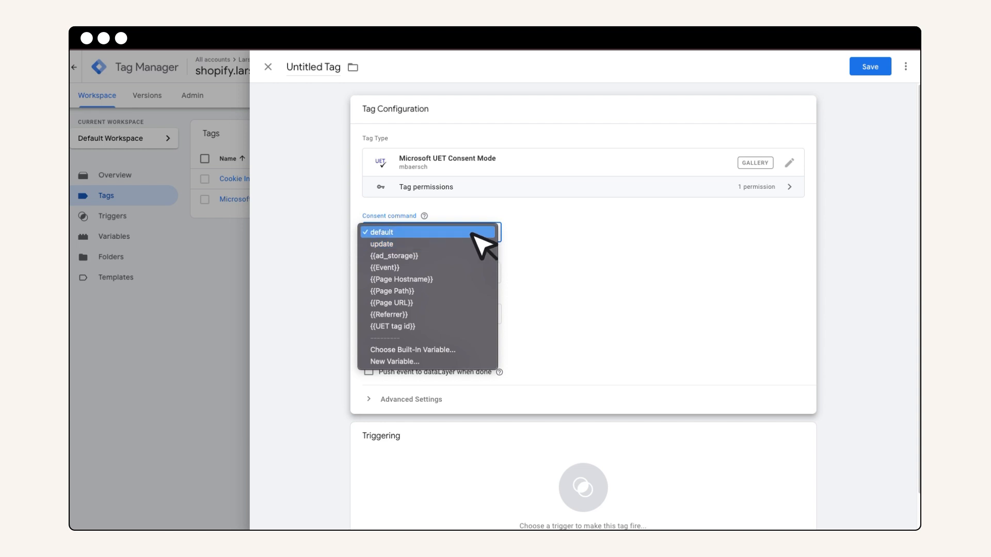
click(474, 233)
double_click(459, 273)
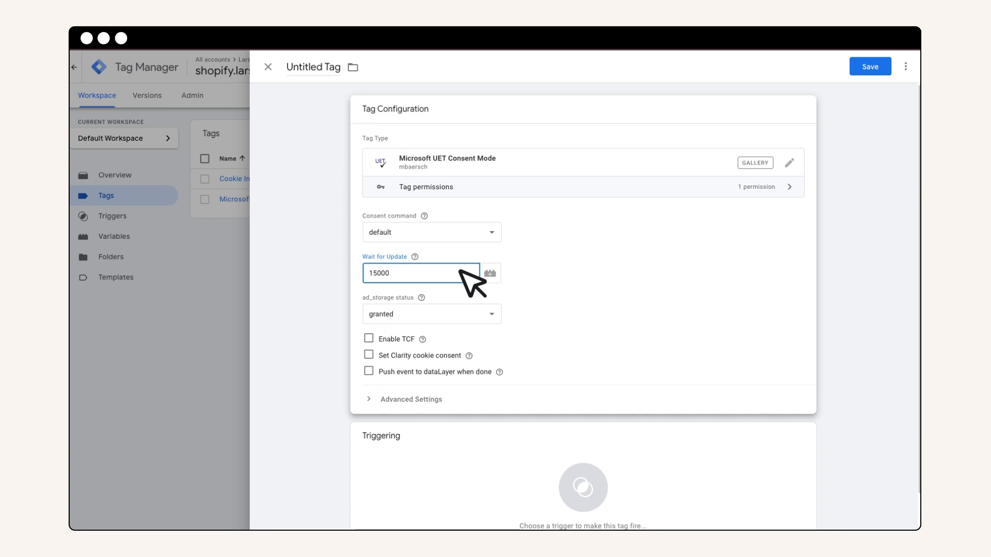
click(488, 310)
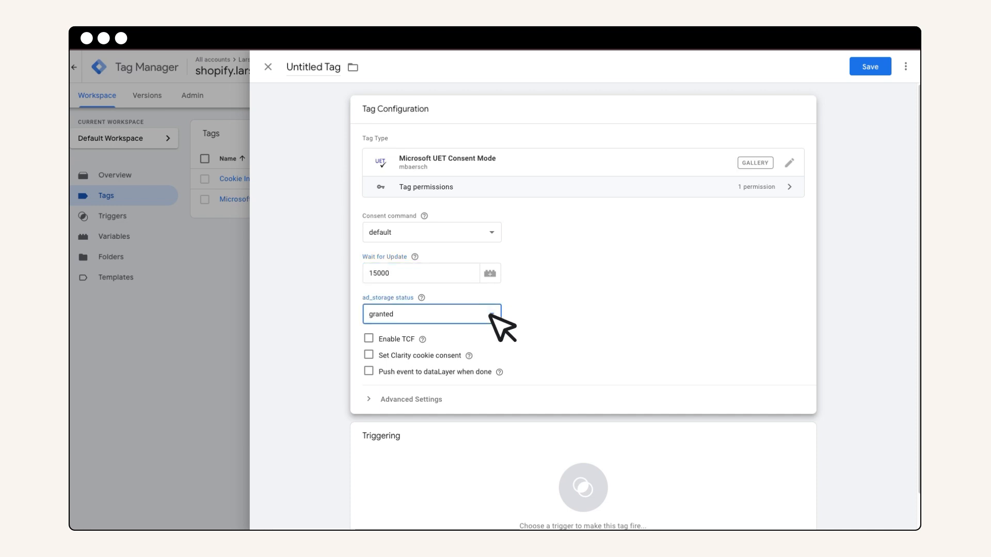
click(491, 311)
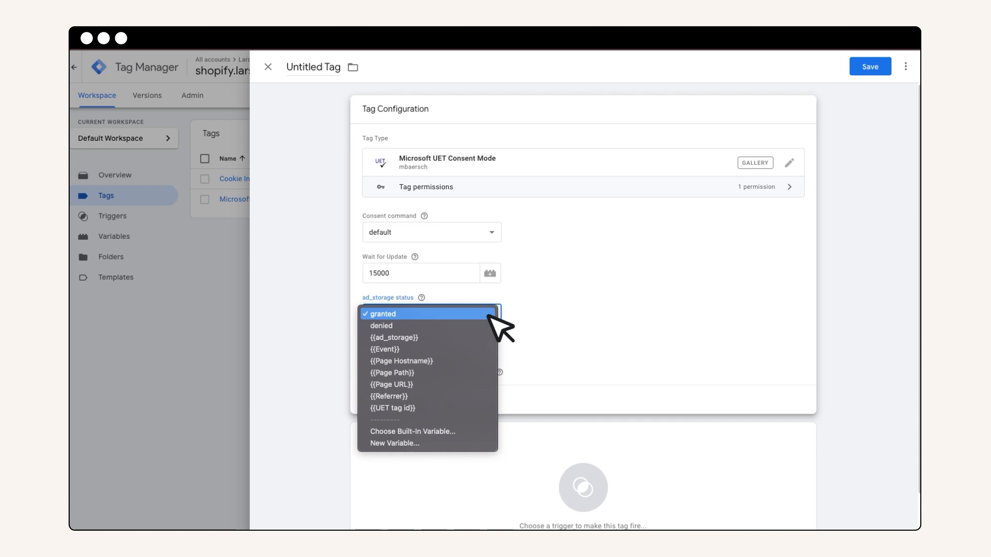
click(450, 325)
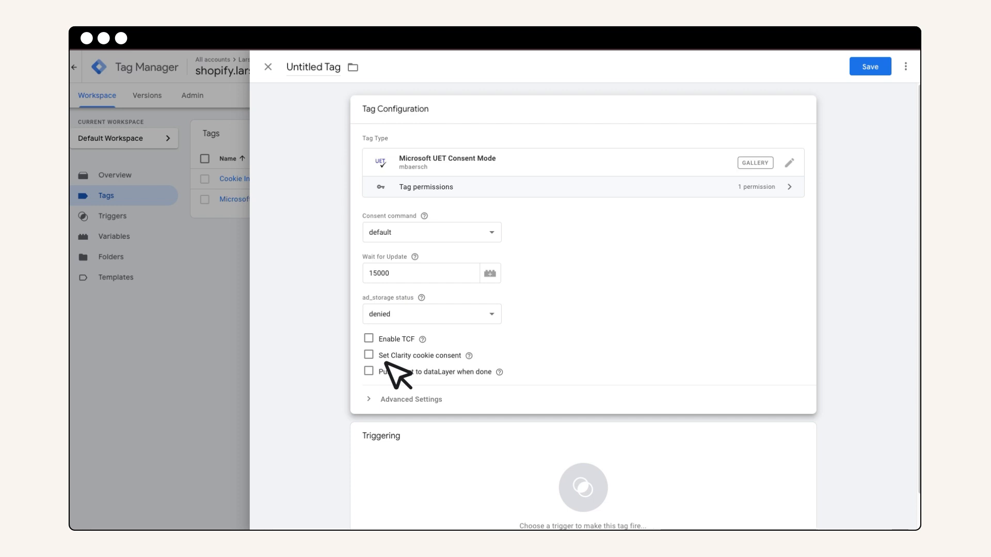
click(370, 356)
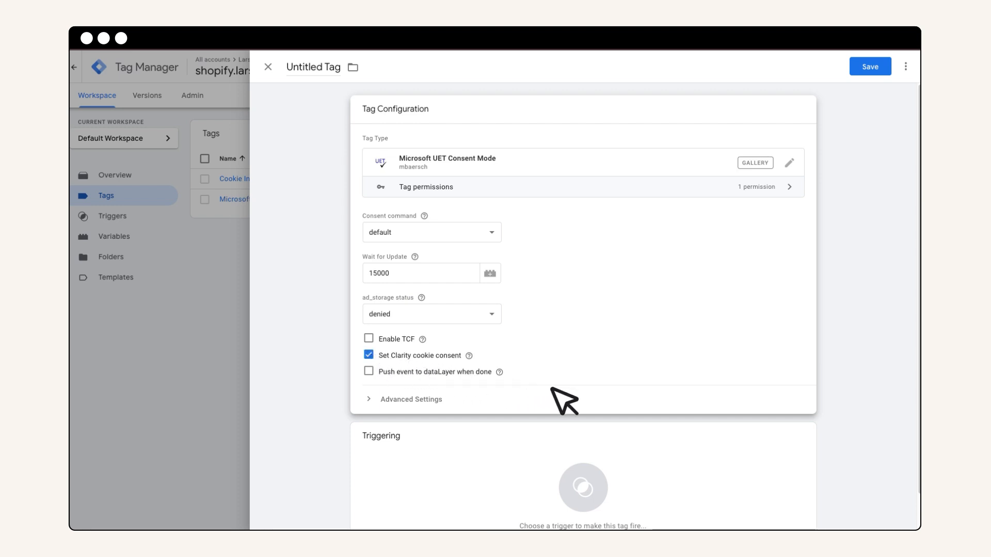
Assign the Consent Initialization - All Pages trigger and save the tag as Microsoft UET Consent Mode - default
scroll(552, 388, down, 1)
click(584, 413)
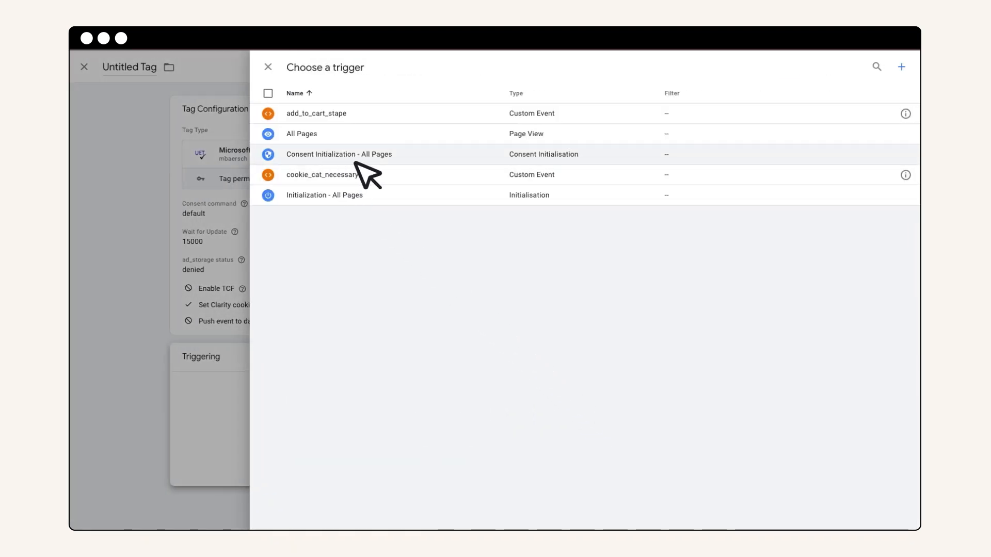
click(447, 151)
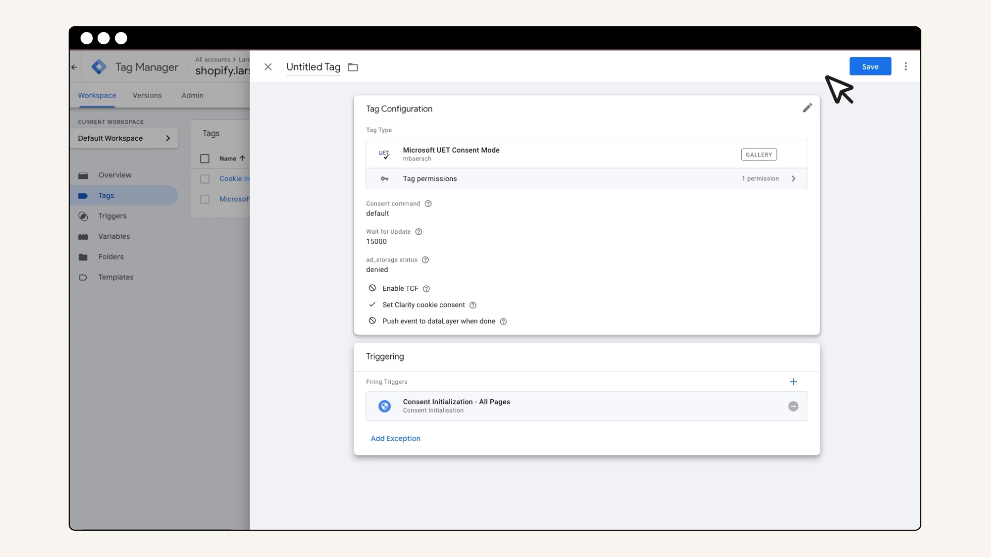
click(868, 67)
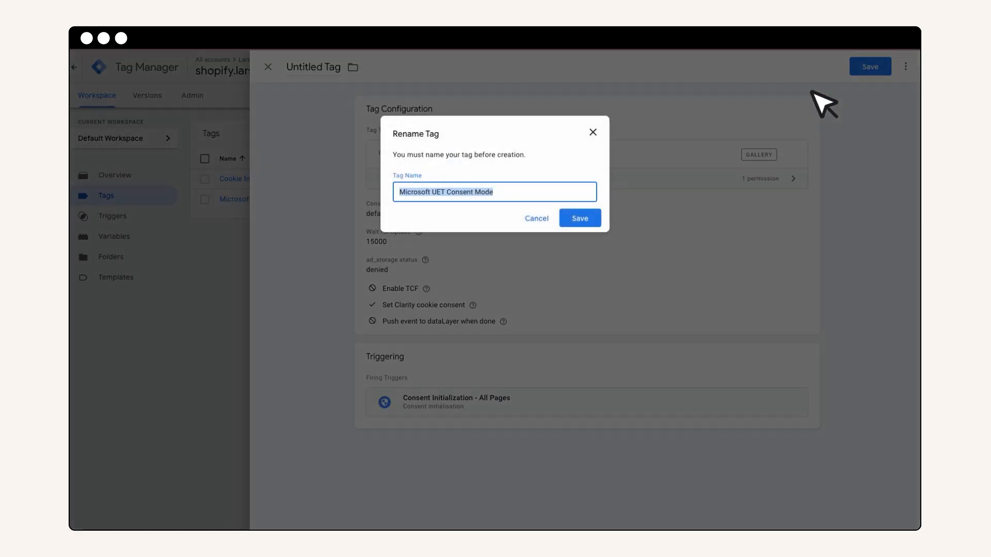
click(569, 189)
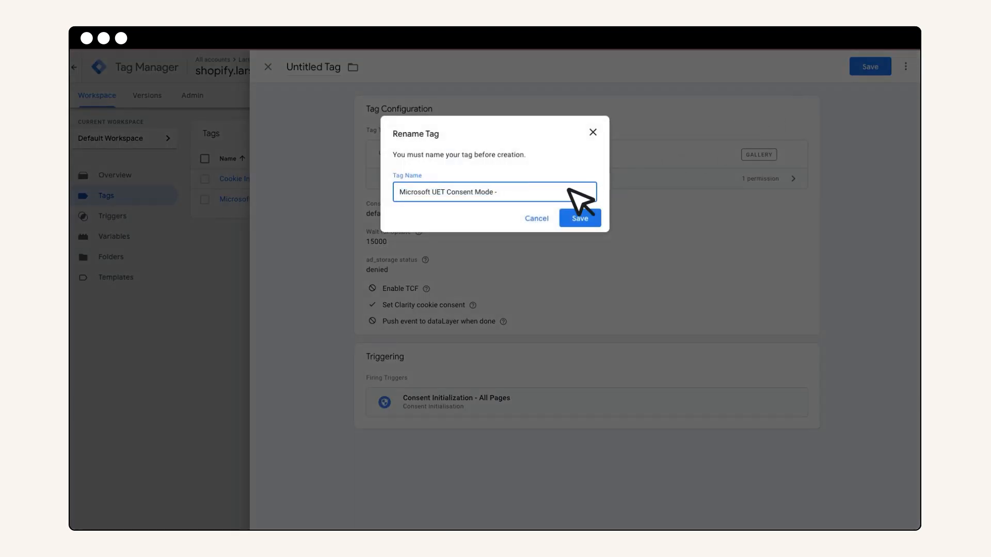
click(582, 217)
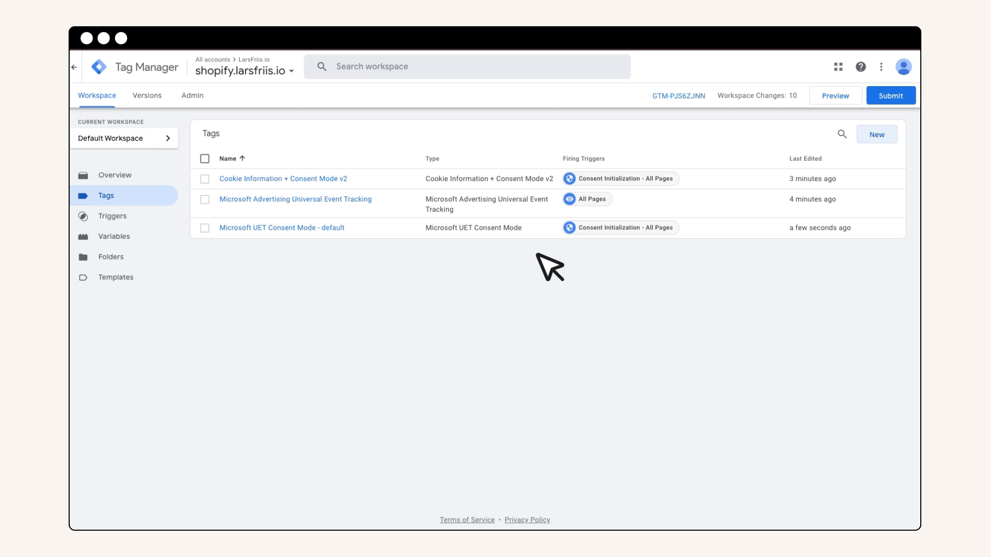
Create another tag of the type Microsoft UET Consent Mode, found by searching the tag types for "uet"
click(880, 138)
click(609, 171)
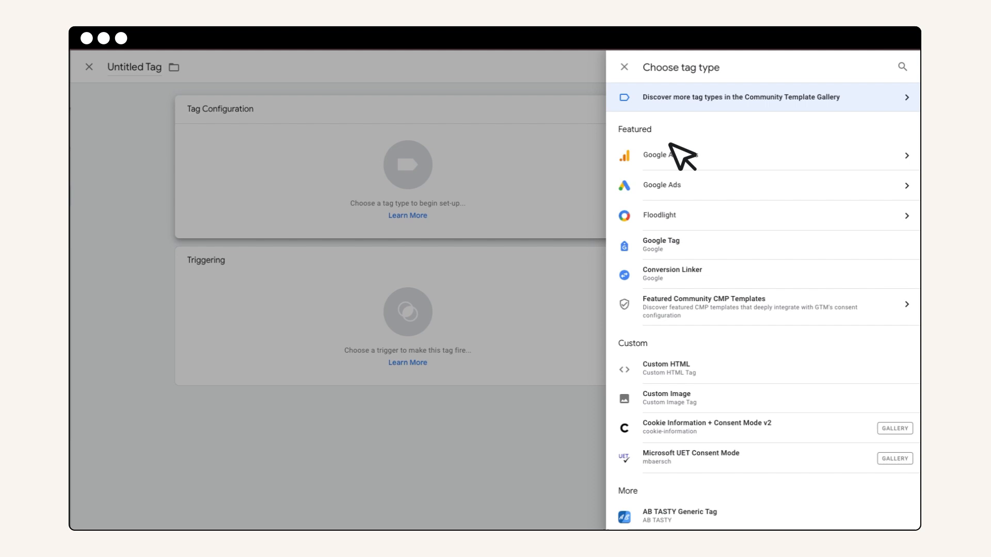
click(877, 68)
text(uet)
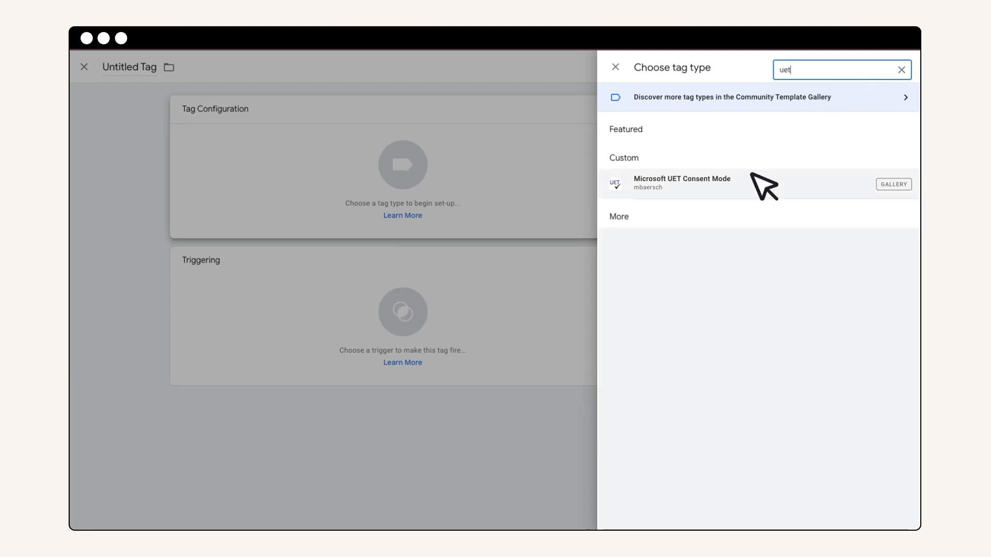
click(751, 178)
Set the consent command to update and ad_storage status to {{ad_storage}}, with Set Clarity cookie consent enabled
click(493, 231)
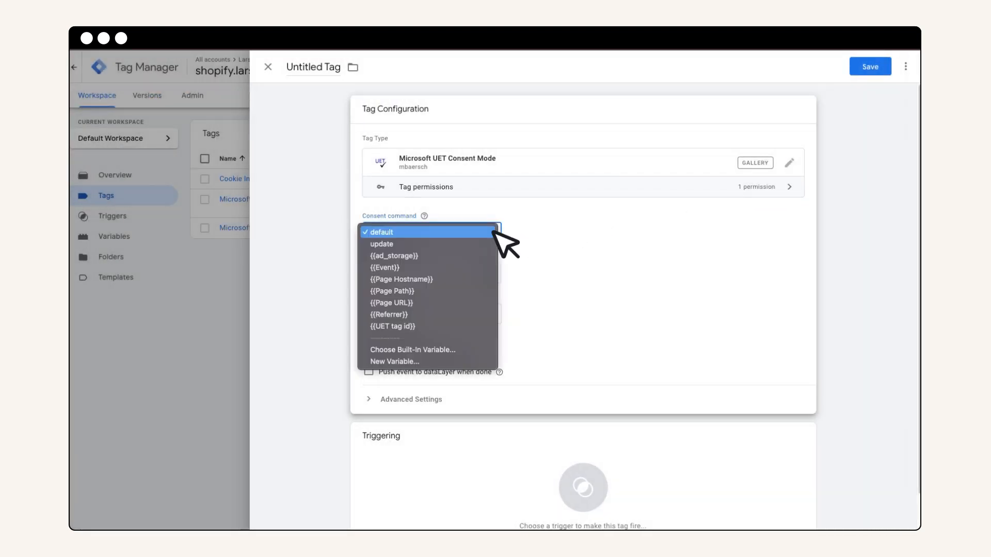
click(473, 243)
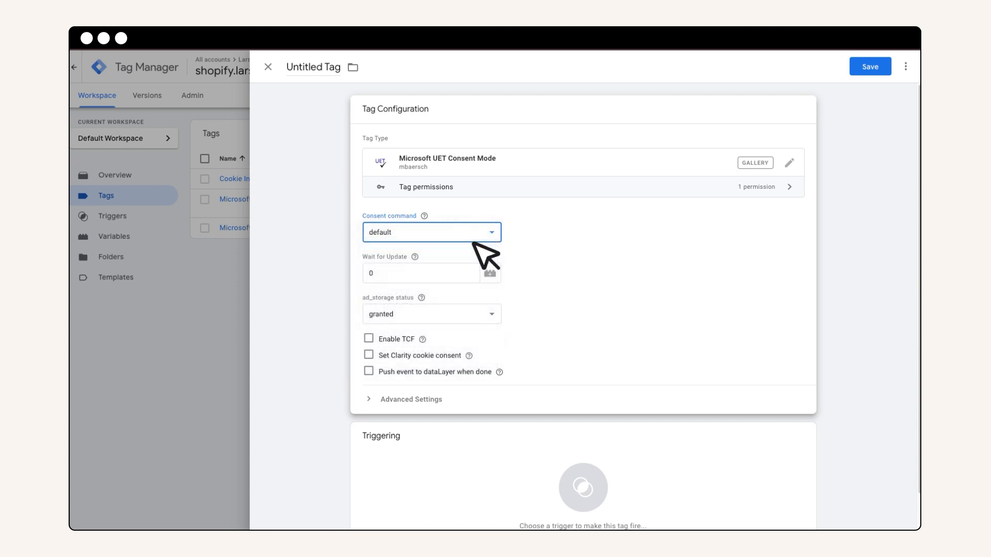
click(487, 273)
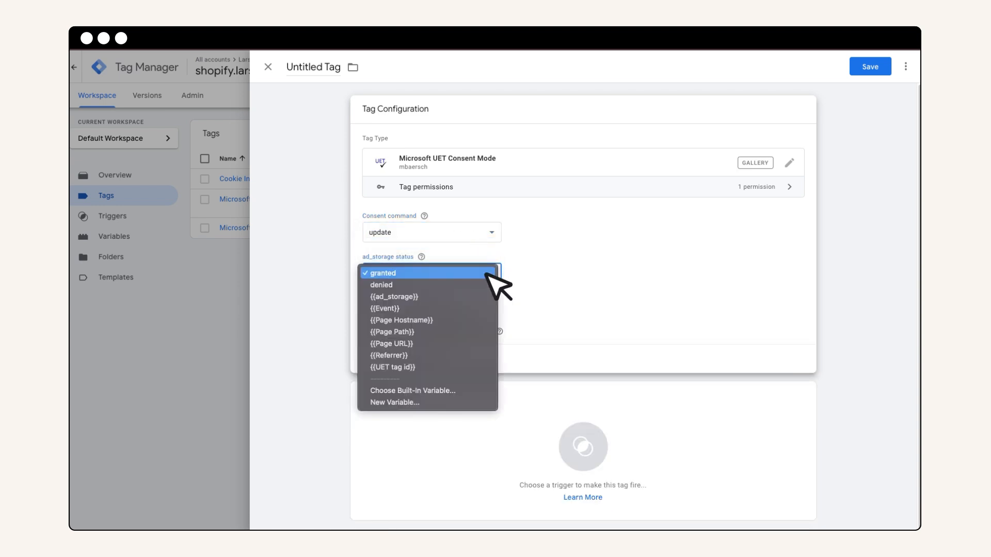
click(483, 308)
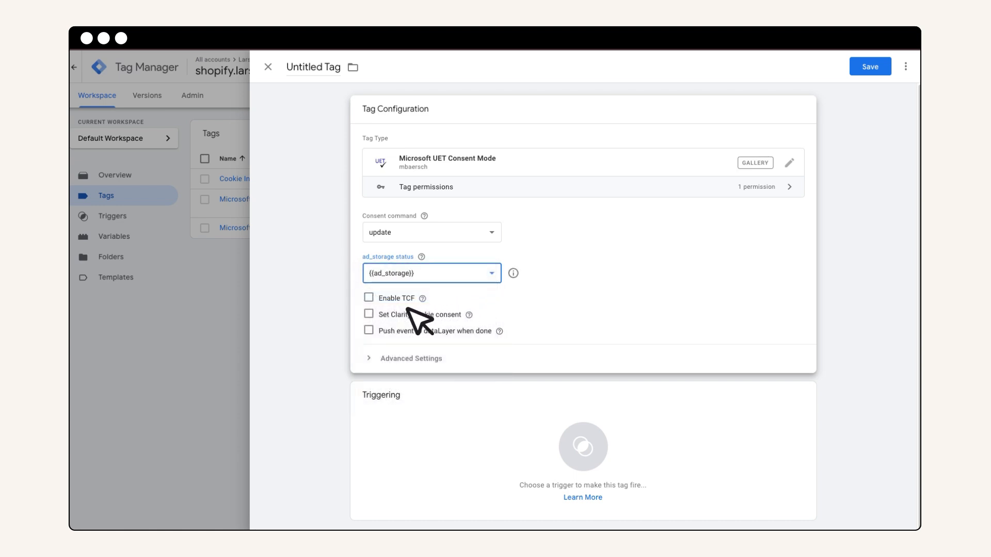
click(369, 315)
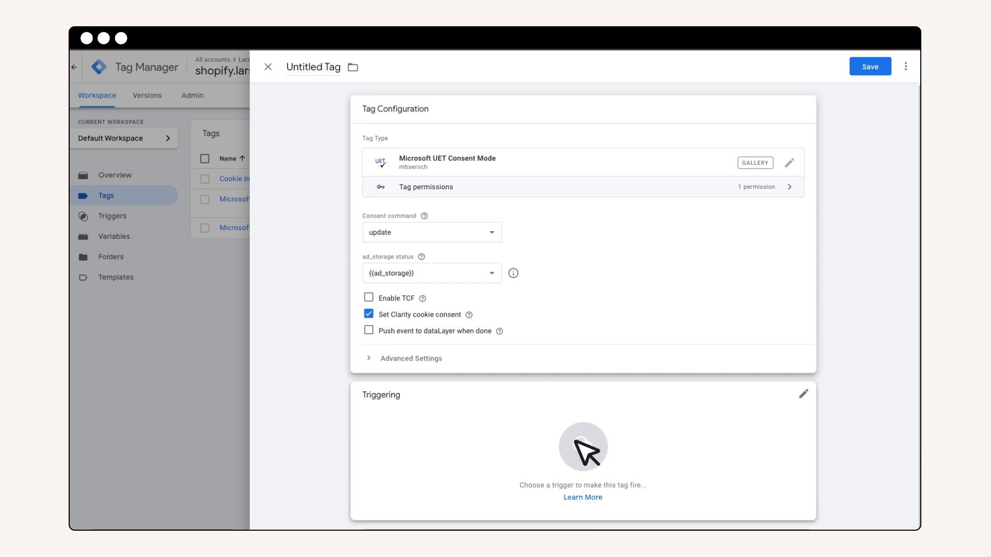
Assign the cookie_cat_necessary custom event trigger to the tag and check the trigger's event name
click(581, 444)
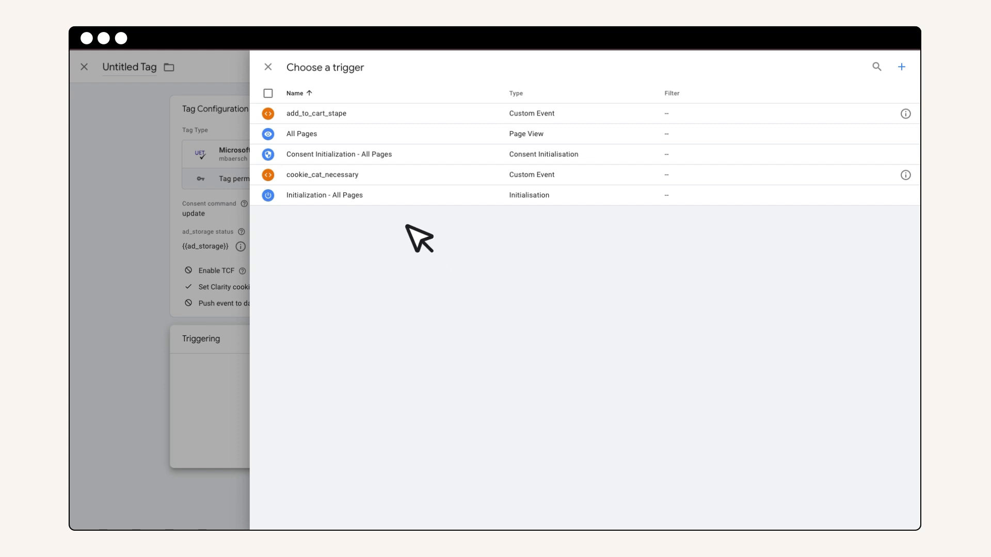
click(367, 176)
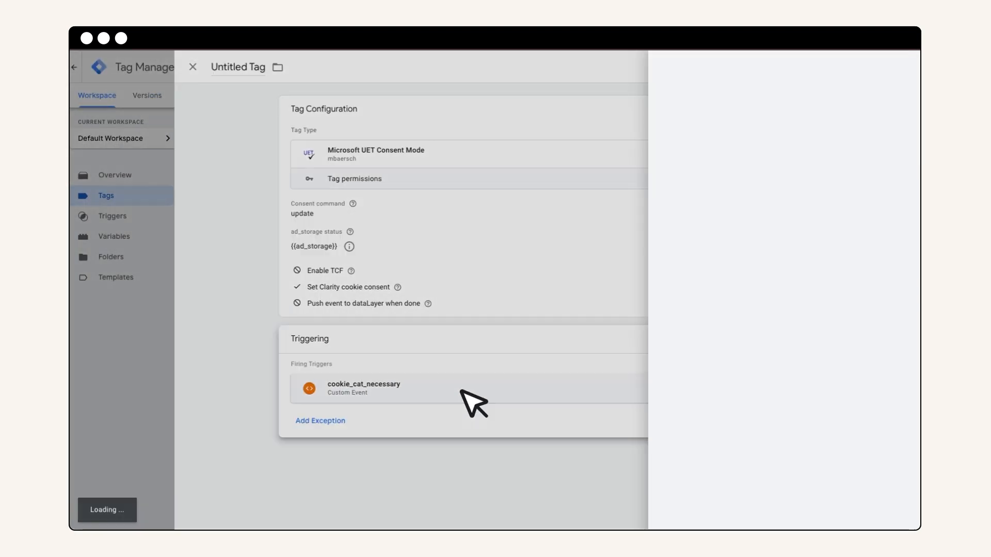
click(461, 391)
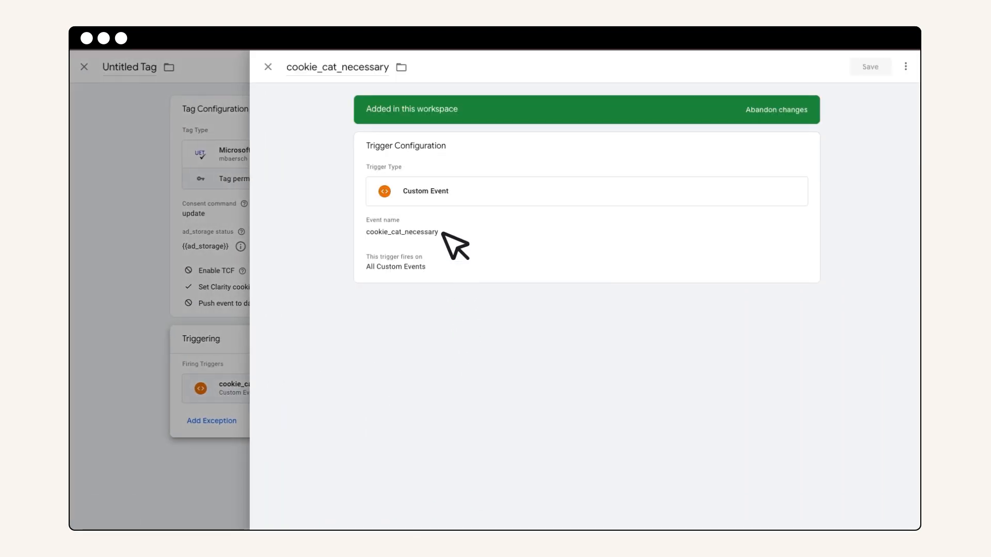
click(454, 243)
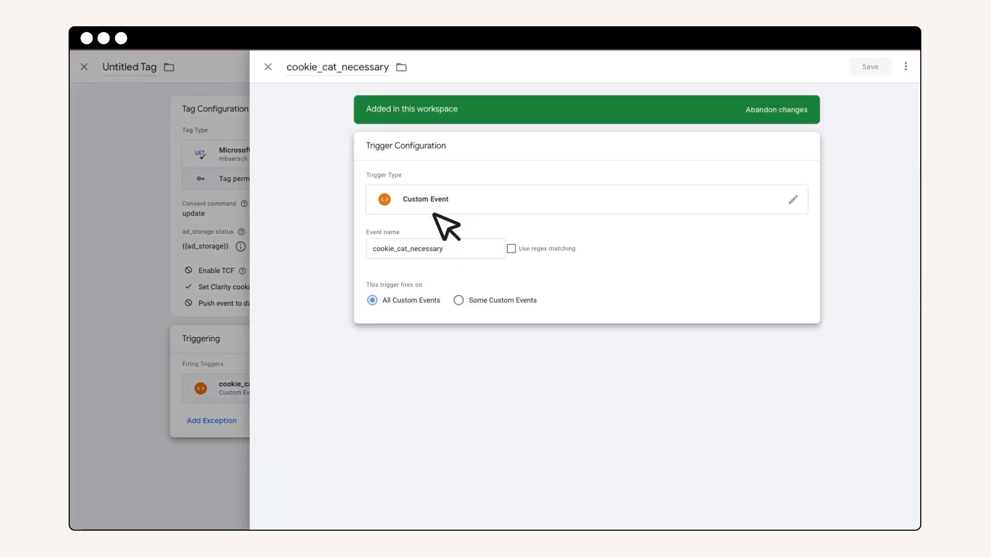
double_click(444, 248)
click(445, 248)
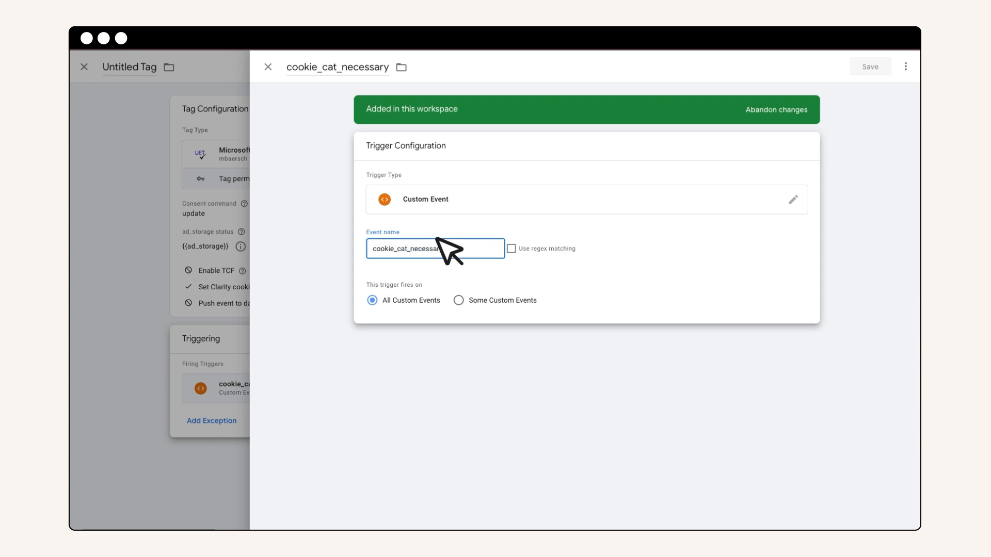
click(268, 67)
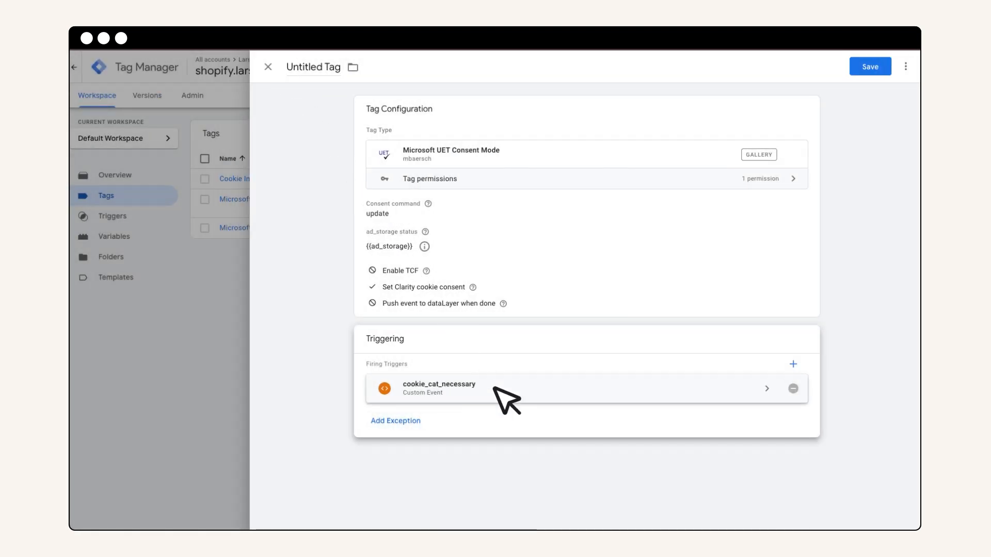
Save the tag under the name Microsoft UET Consent Mode - update
click(870, 66)
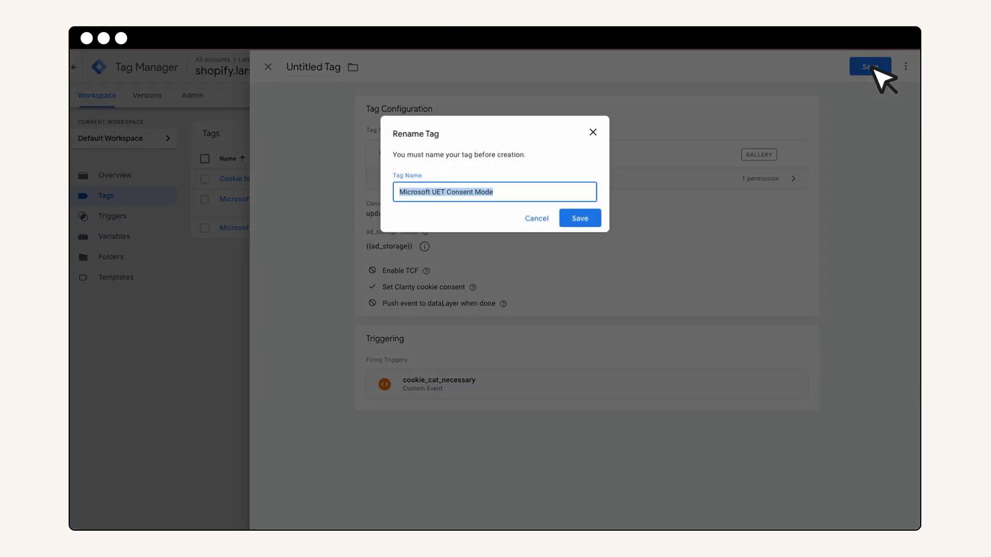
click(571, 192)
text(- )
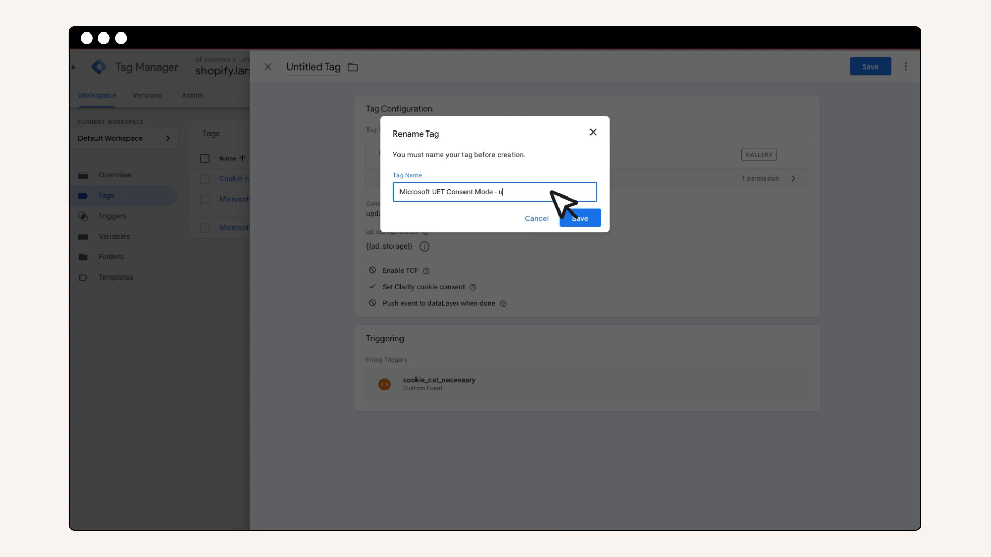
text(update)
click(584, 220)
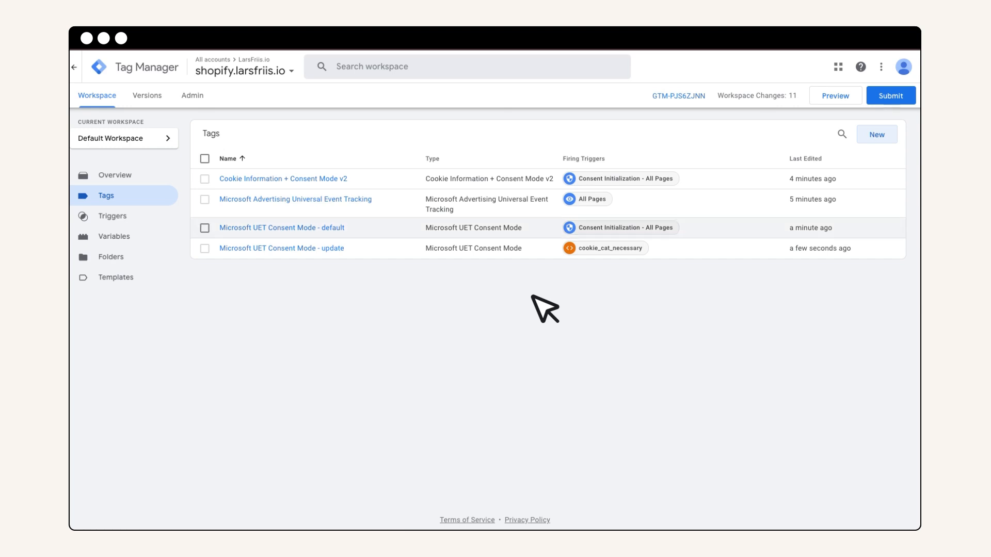
Preview the container on the store site and inspect the page, showing the site's stored cookies in the developer tools
click(830, 99)
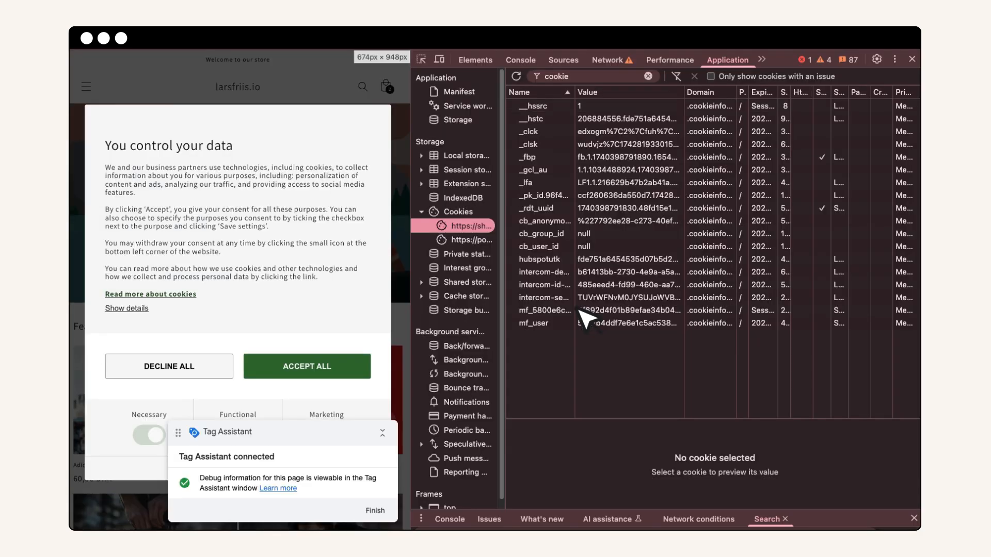
drag(414, 241, 607, 266)
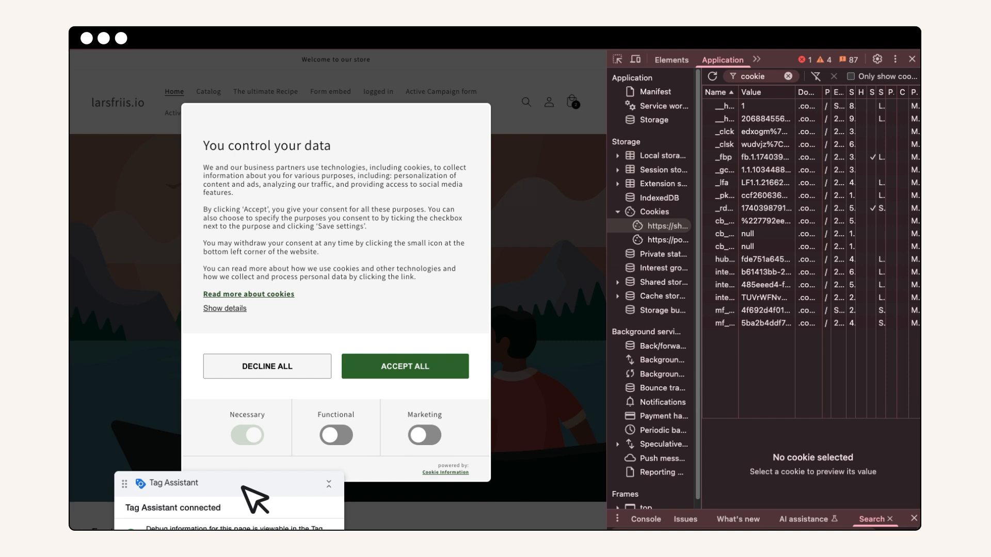
drag(606, 228, 394, 231)
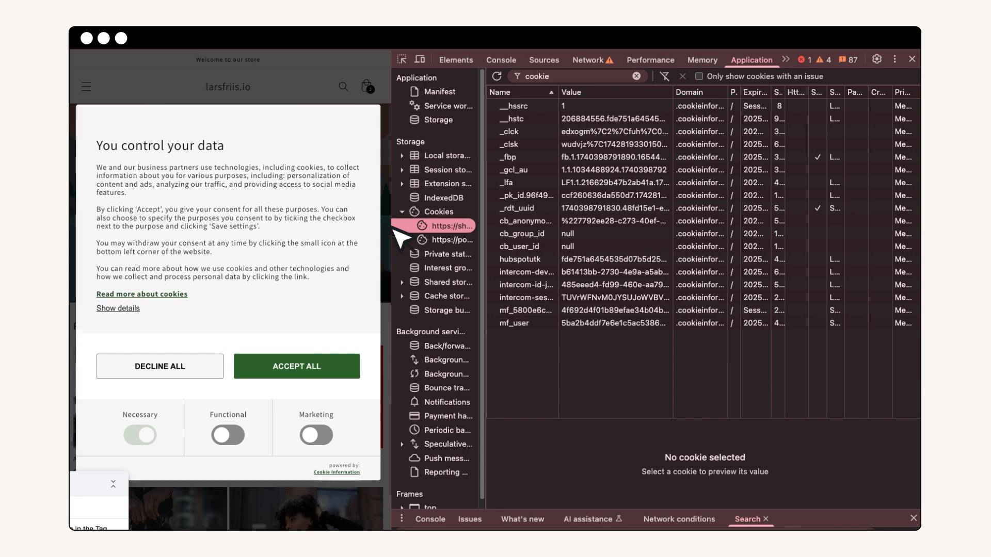
right_click(232, 120)
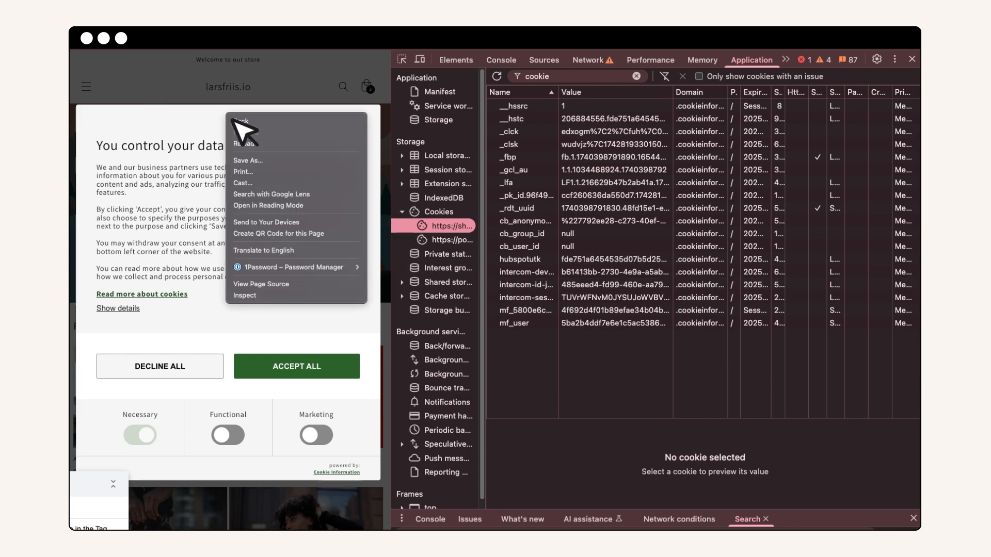
click(263, 304)
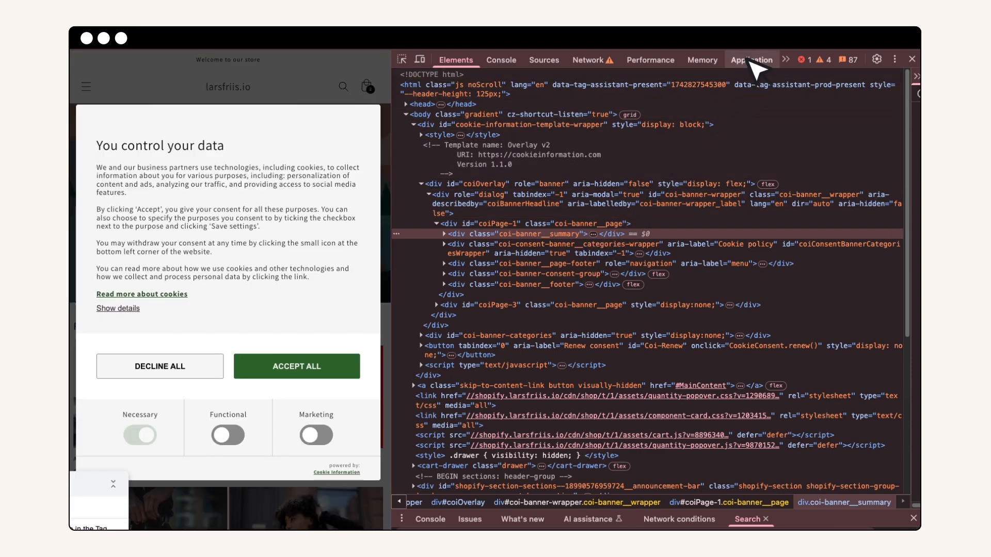
click(750, 61)
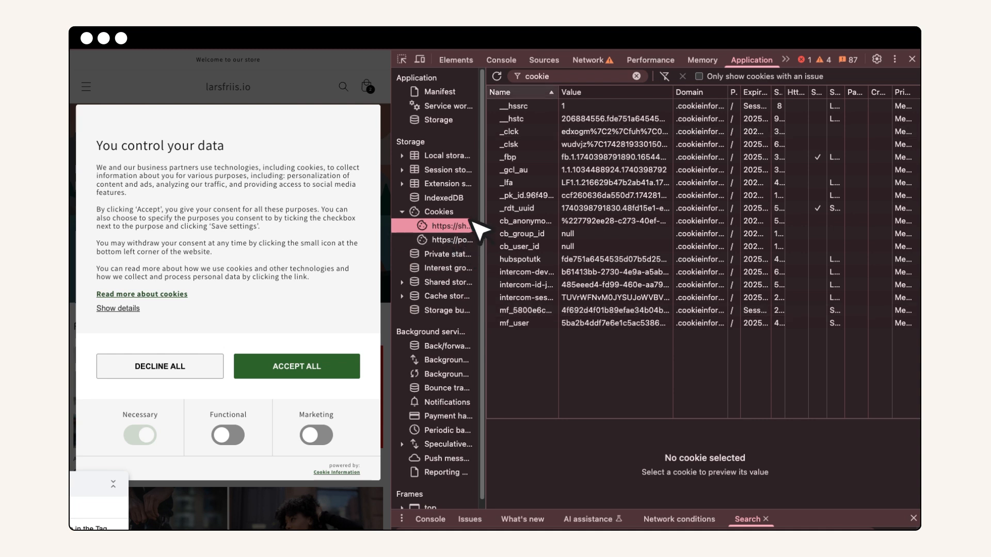
Replace the cookie list filter with "uet"
click(594, 80)
key(super+a)
key(BackSpace)
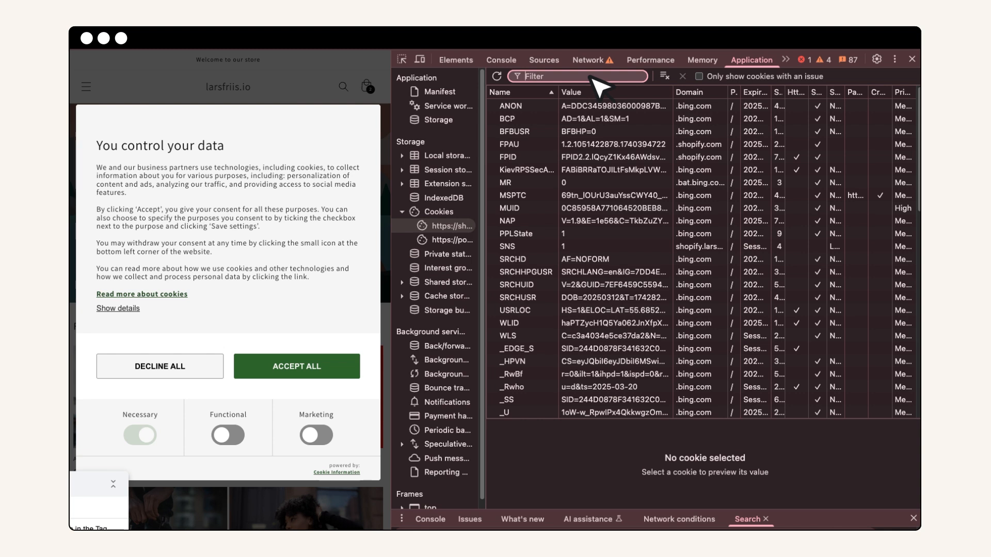
text(uet)
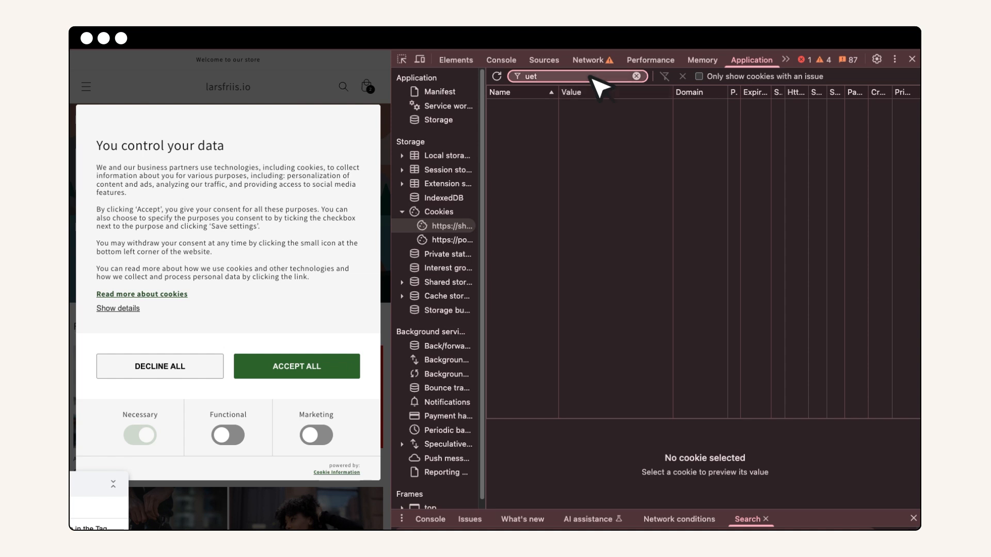
Accept all cookies in the consent banner and inspect the values of the _uetmsclkid, _uetsid and _uetvid cookies
click(326, 367)
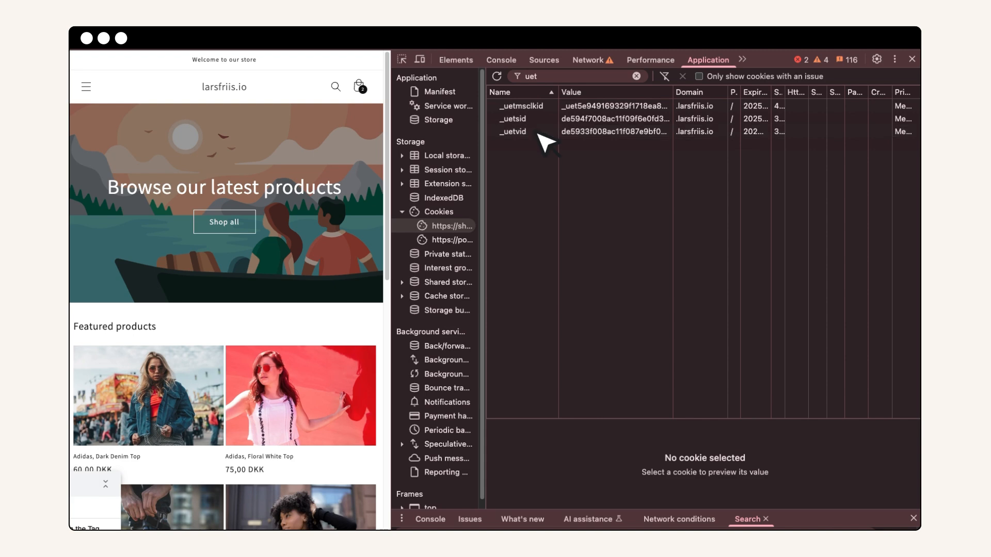
click(555, 107)
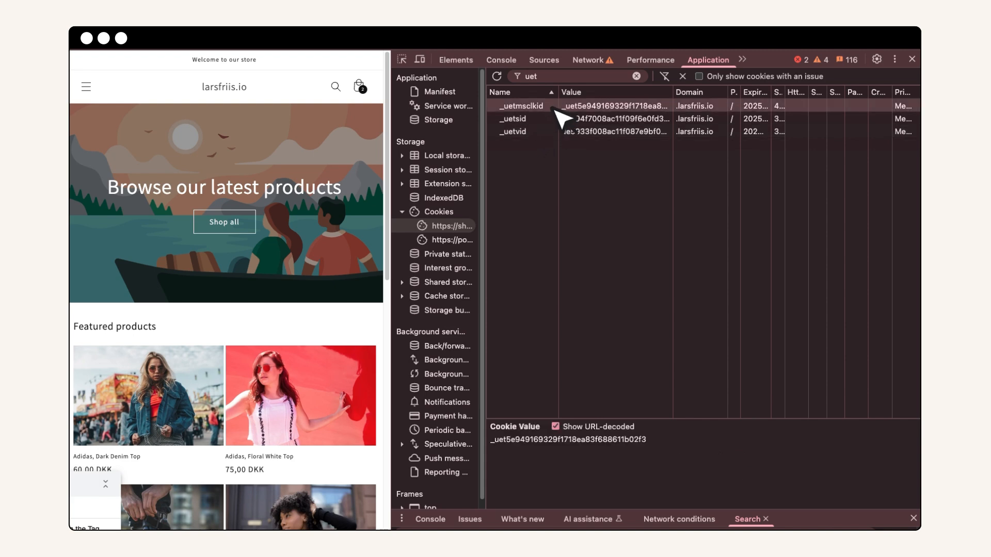
click(550, 118)
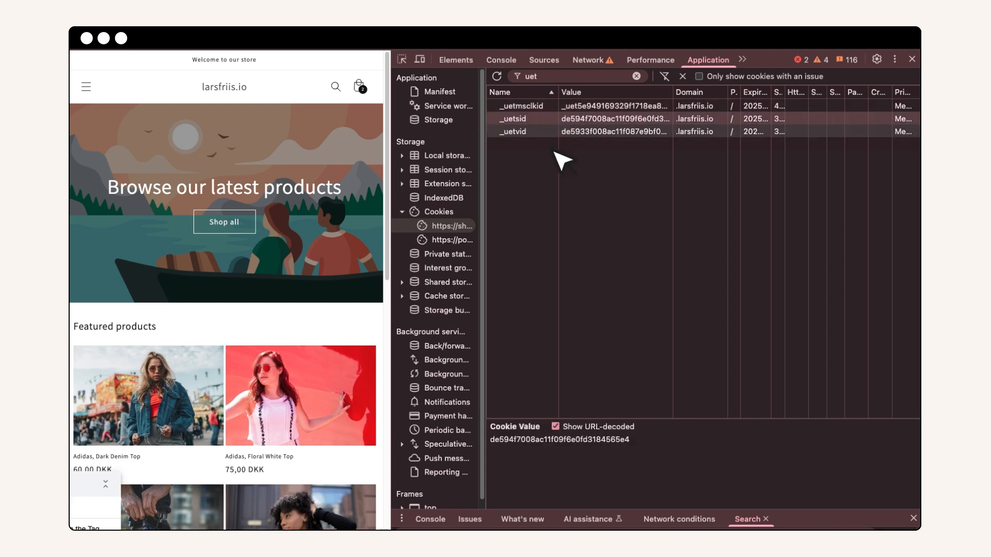
click(554, 132)
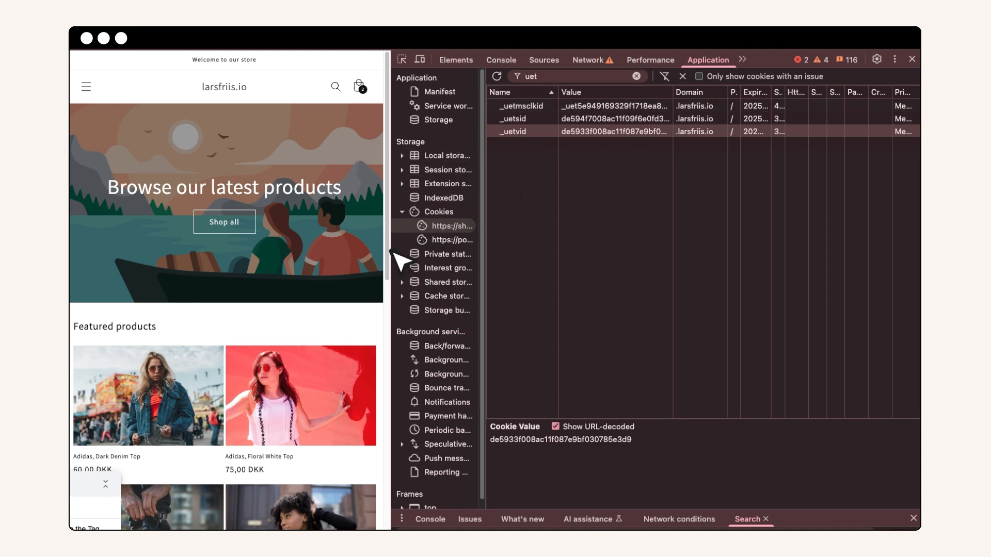
Widen the page view, move the Tag Assistant box aside, and reopen the consent banner to decline all cookies
drag(393, 252, 575, 254)
drag(202, 485, 223, 364)
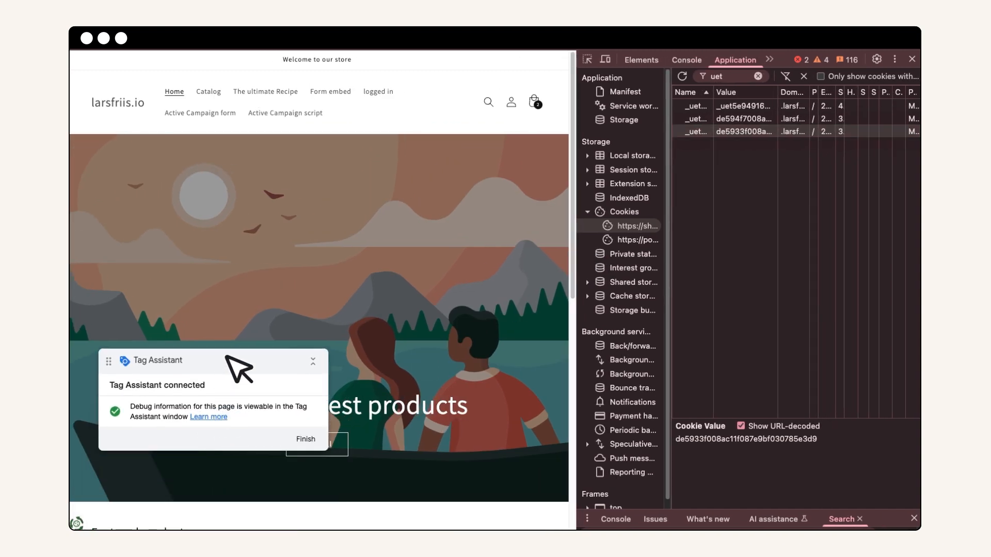
click(77, 523)
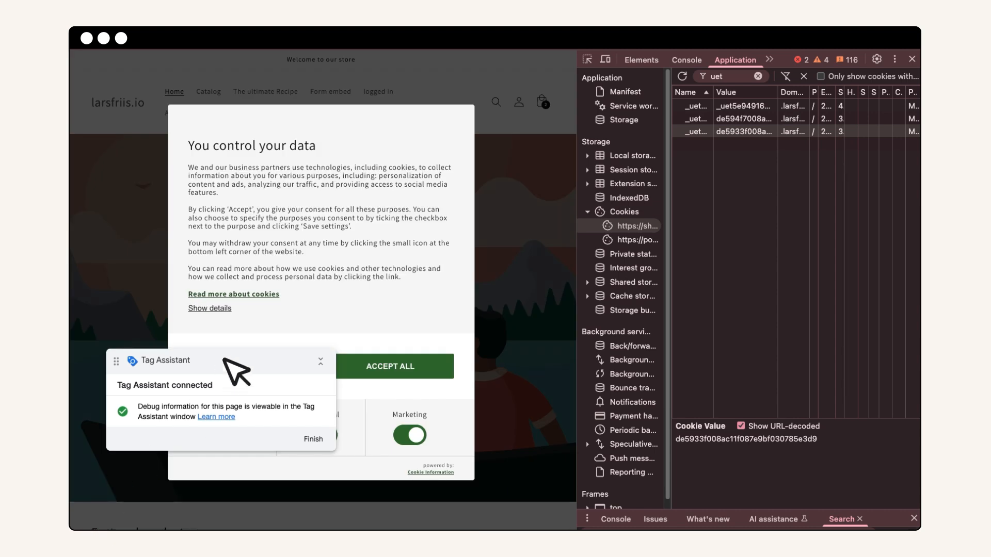
drag(218, 343, 157, 237)
click(320, 435)
click(410, 436)
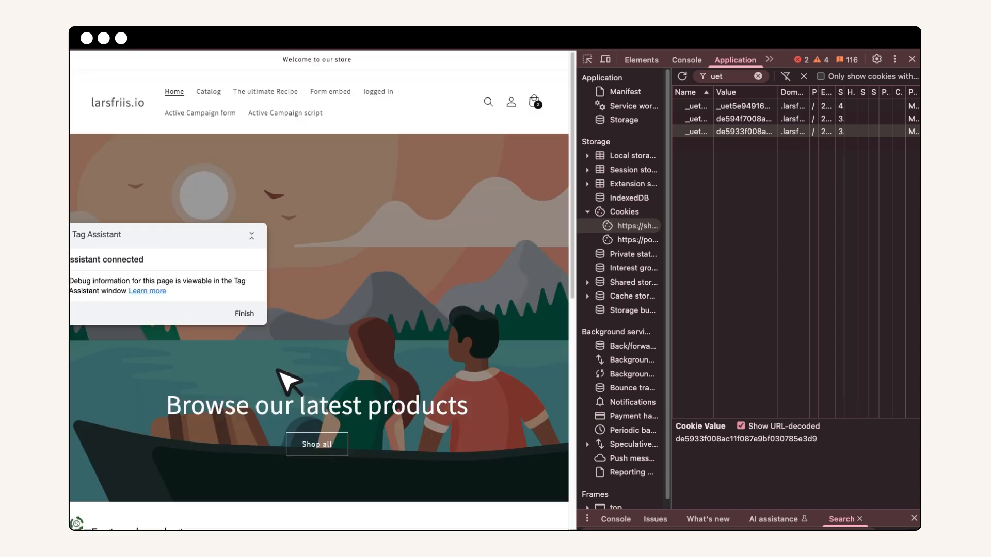
click(279, 371)
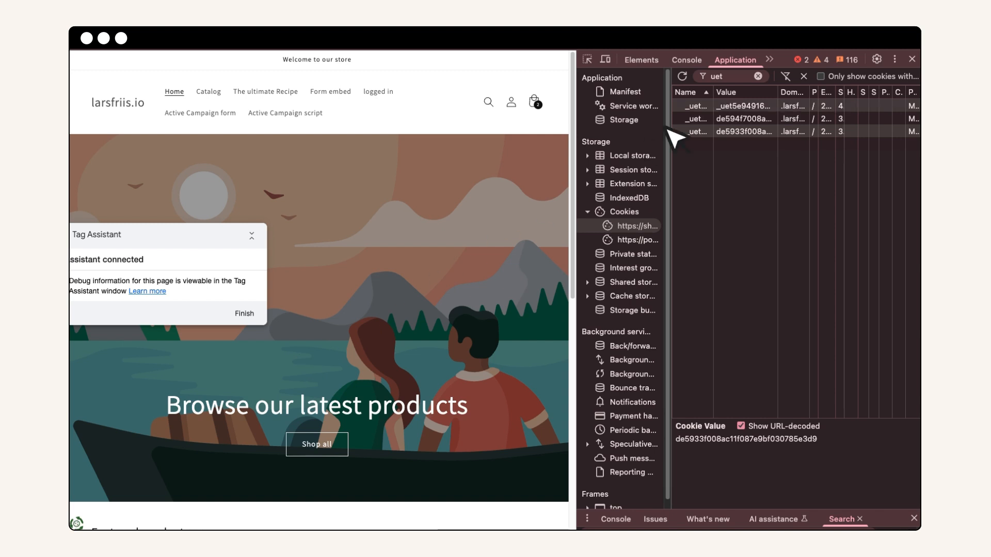
Delete the three listed UET cookies and reload the store page
click(703, 106)
key(Delete)
key(Delete)
key(Delete)
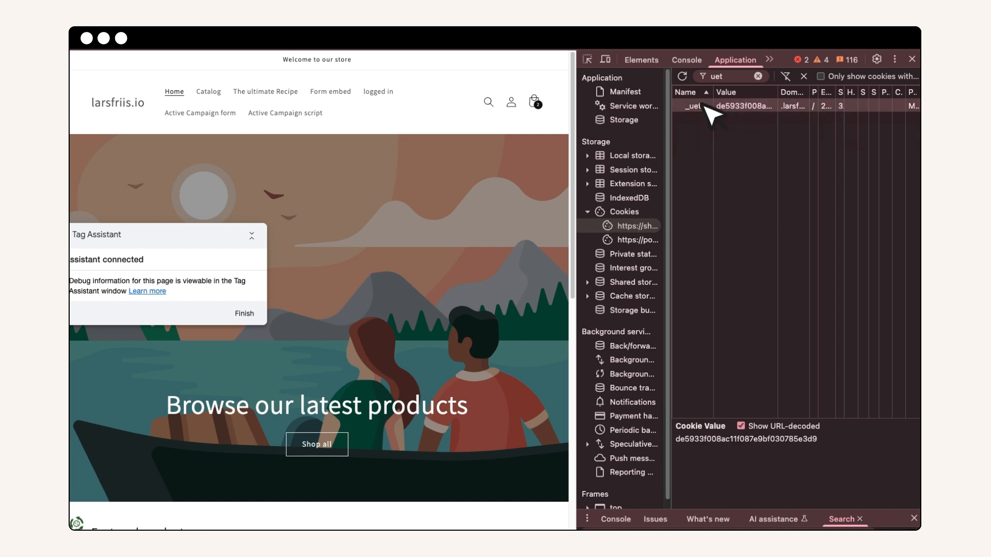
key(ctrl+r)
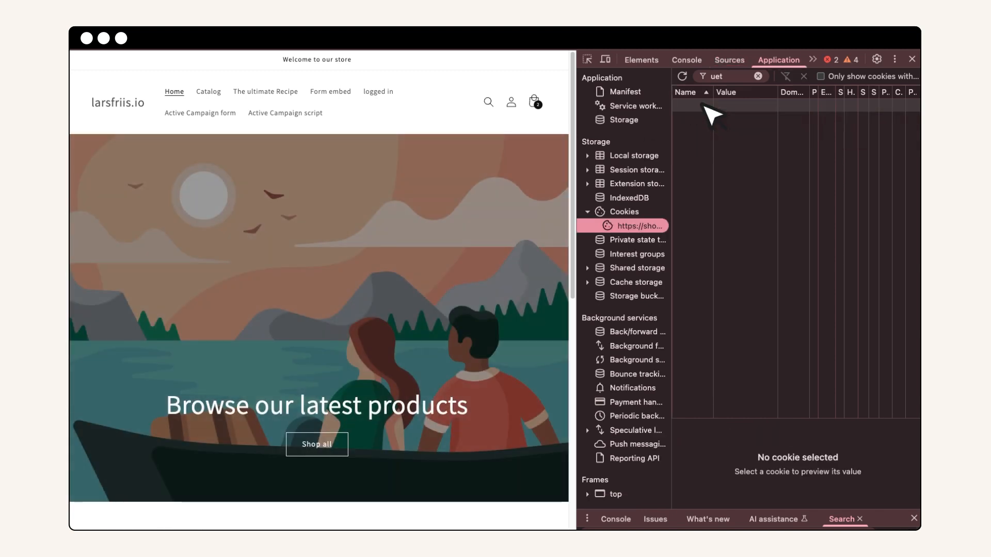